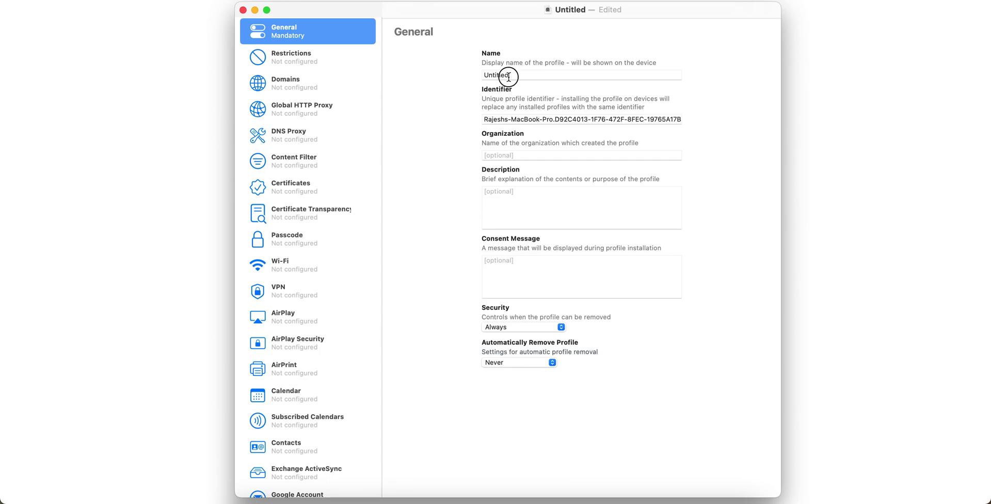
- Rename the profile to 'Intune iOS Supervised Profile' and remove the computer-name prefix from its identifier
{"action": "left_click_drag", "start_coordinate": [506, 75], "coordinate": [460, 71]}
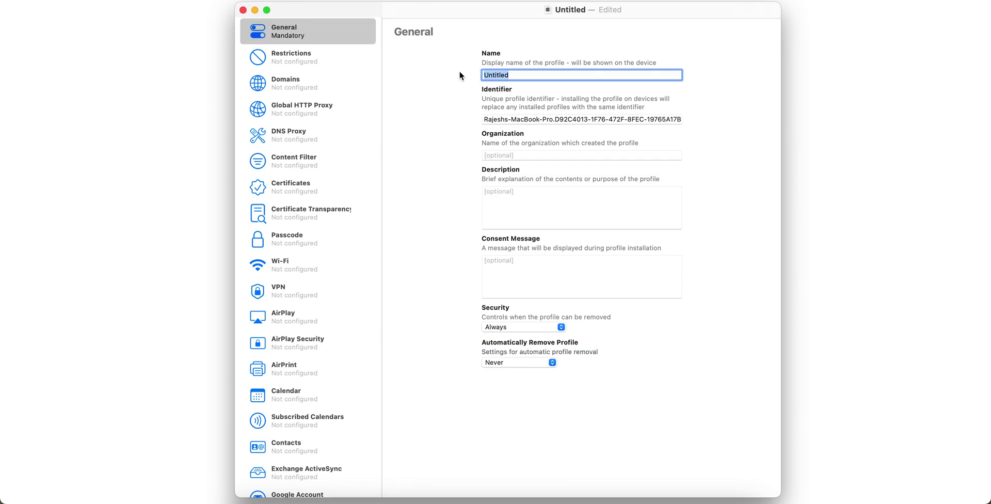
{"action": "type", "text": "Block App Store"}
{"action": "left_click_drag", "start_coordinate": [543, 75], "coordinate": [455, 78]}
{"action": "type", "text": "Intune iOS Supervised Profile"}
{"action": "left_click", "coordinate": [532, 118]}
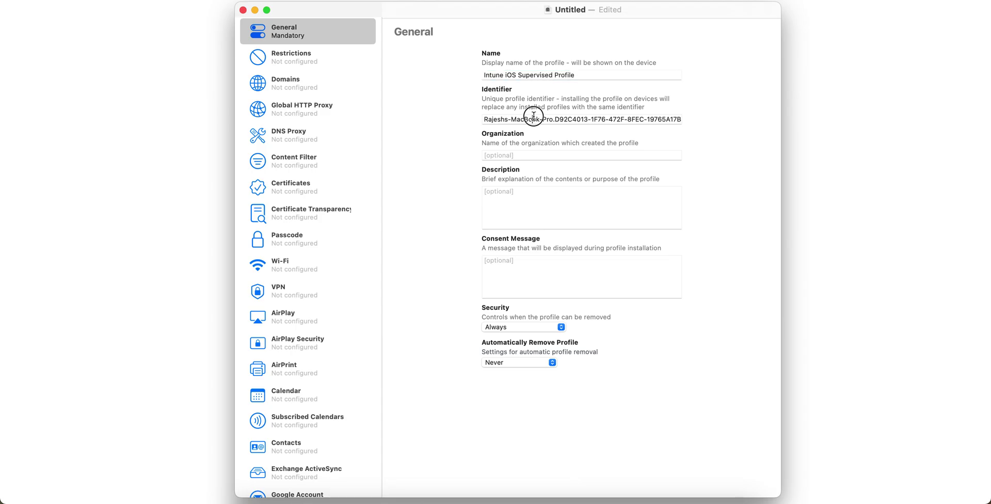
{"action": "left_click_drag", "start_coordinate": [552, 118], "coordinate": [434, 119]}
{"action": "key", "text": "BackSpace"}
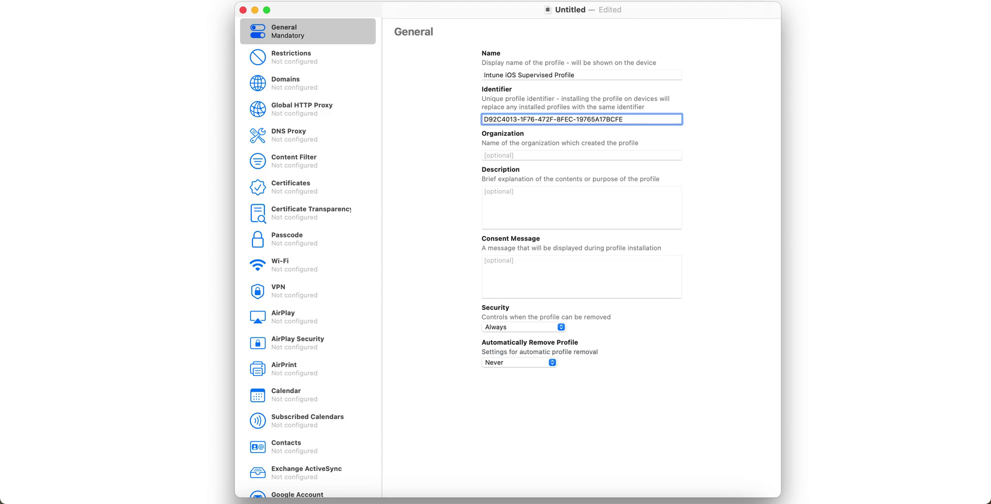
{"action": "left_click", "coordinate": [628, 119]}
- Set the organization to MDMXperts, keeping security at Always and automatic removal at Never
{"action": "left_click", "coordinate": [553, 152]}
{"action": "type", "text": "M"}
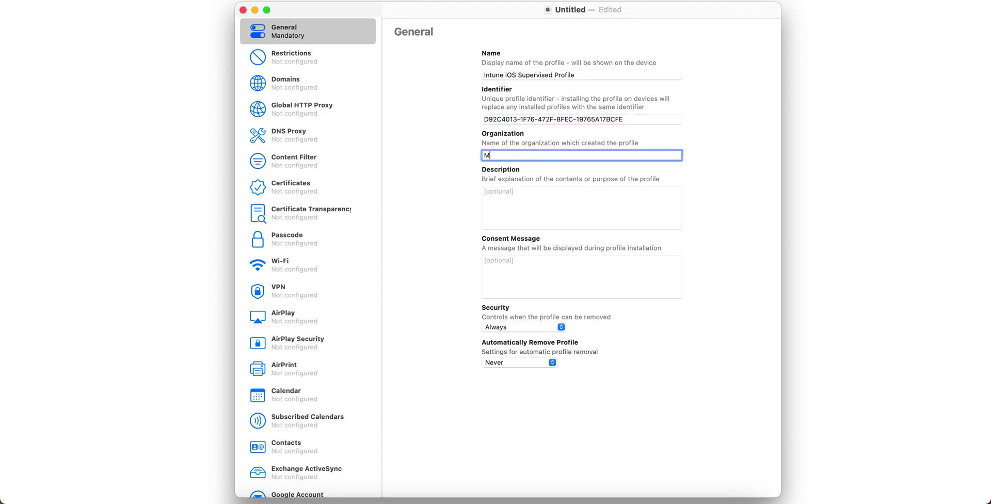
{"action": "type", "text": "DMXperts"}
{"action": "left_click", "coordinate": [593, 195]}
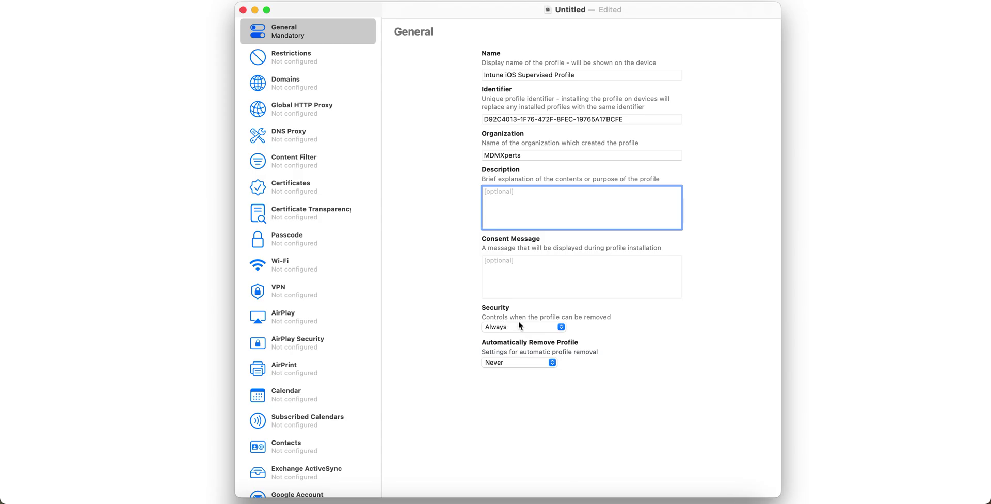
{"action": "left_click", "coordinate": [537, 327]}
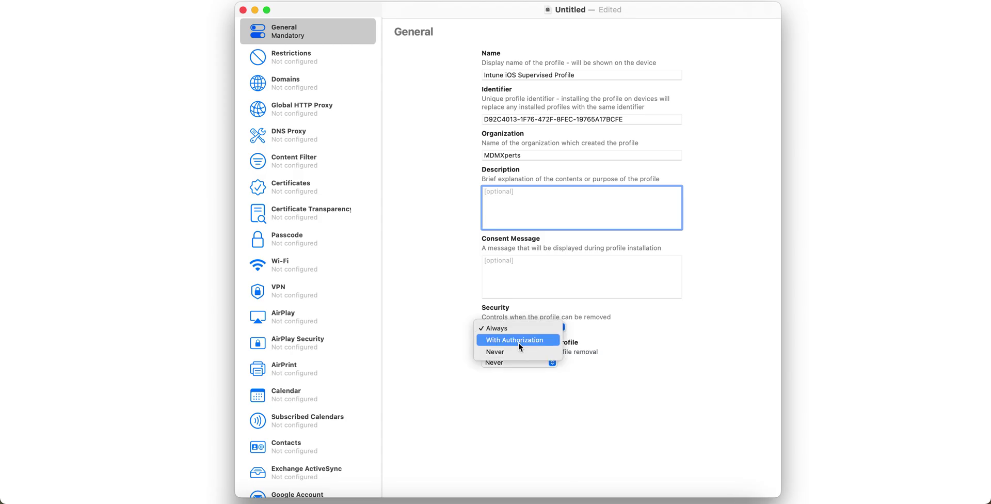
{"action": "left_click", "coordinate": [635, 322]}
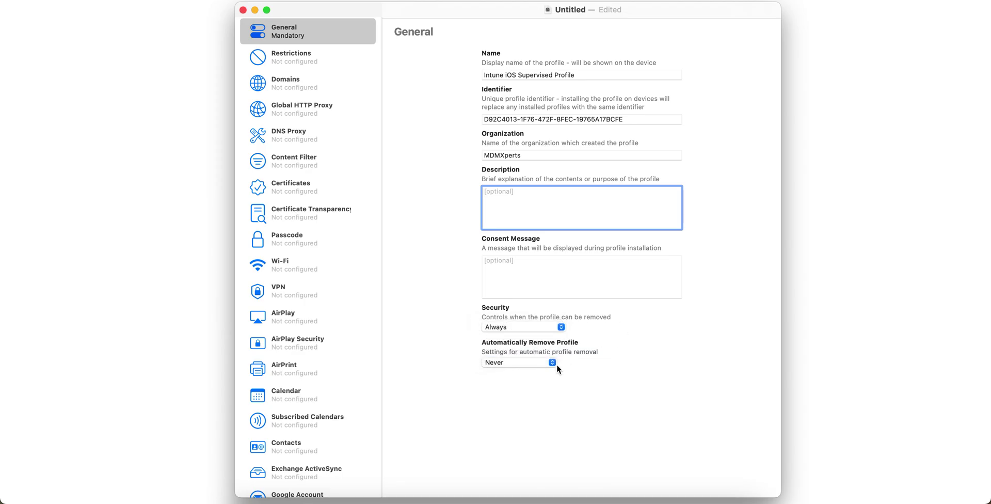
{"action": "left_click", "coordinate": [524, 364]}
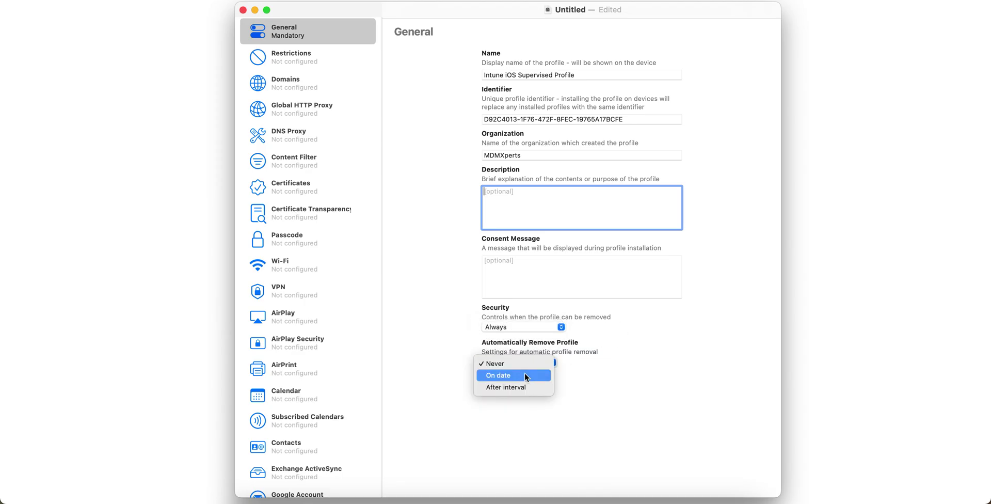
{"action": "left_click", "coordinate": [642, 327]}
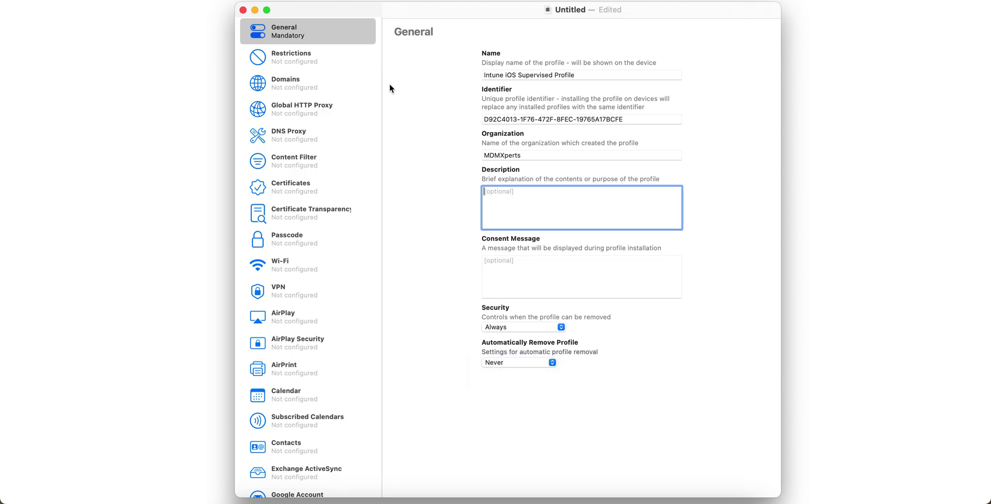
- Open the Restrictions section, then preview the Certificates, Passcode and VPN payloads
{"action": "left_click", "coordinate": [325, 57]}
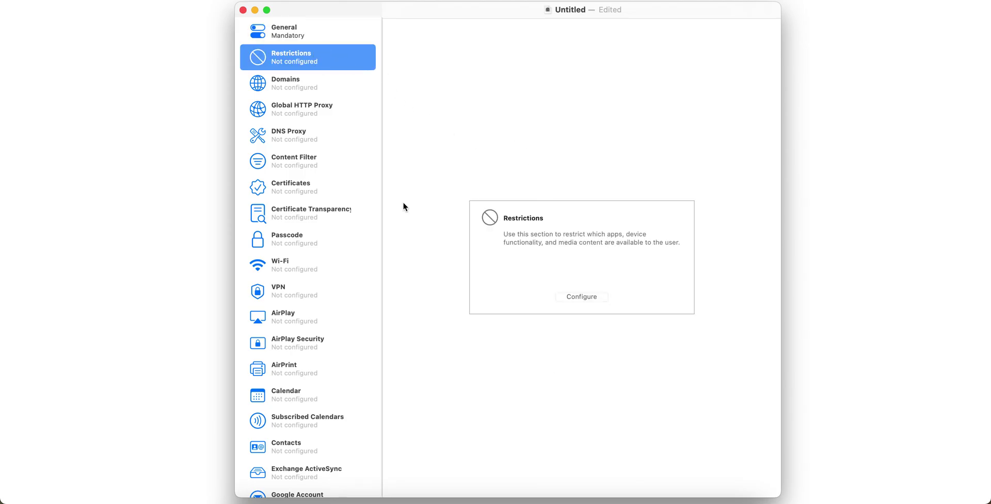
{"action": "scroll", "coordinate": [342, 260], "scroll_direction": "down", "scroll_amount": 10}
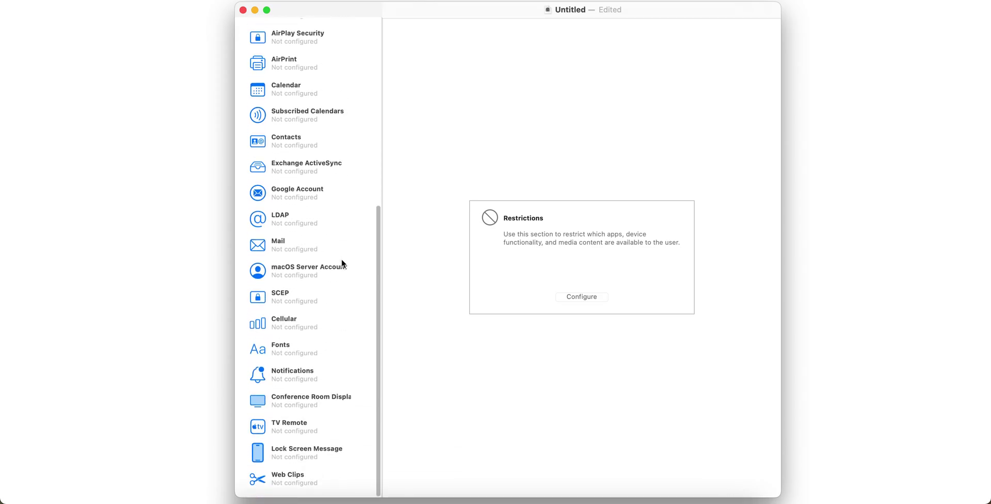
{"action": "scroll", "coordinate": [342, 271], "scroll_direction": "up", "scroll_amount": 10}
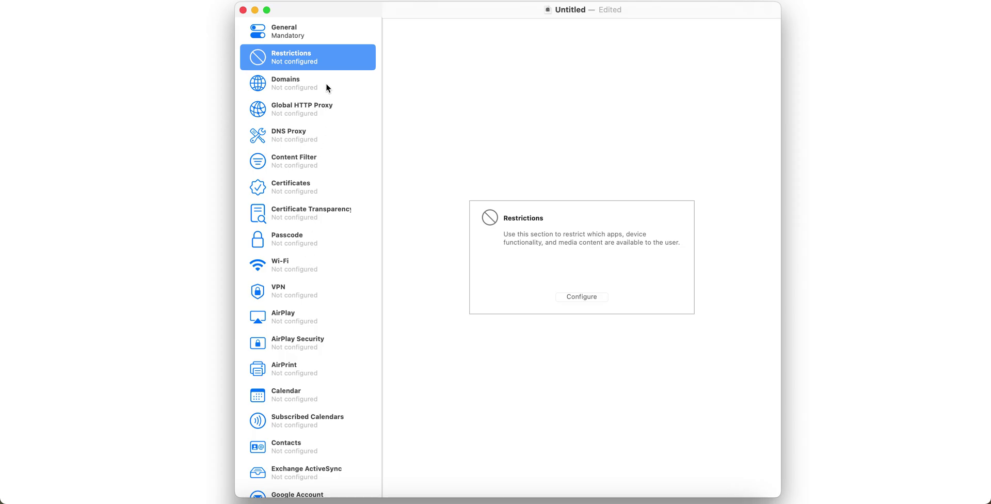
{"action": "left_click", "coordinate": [326, 184]}
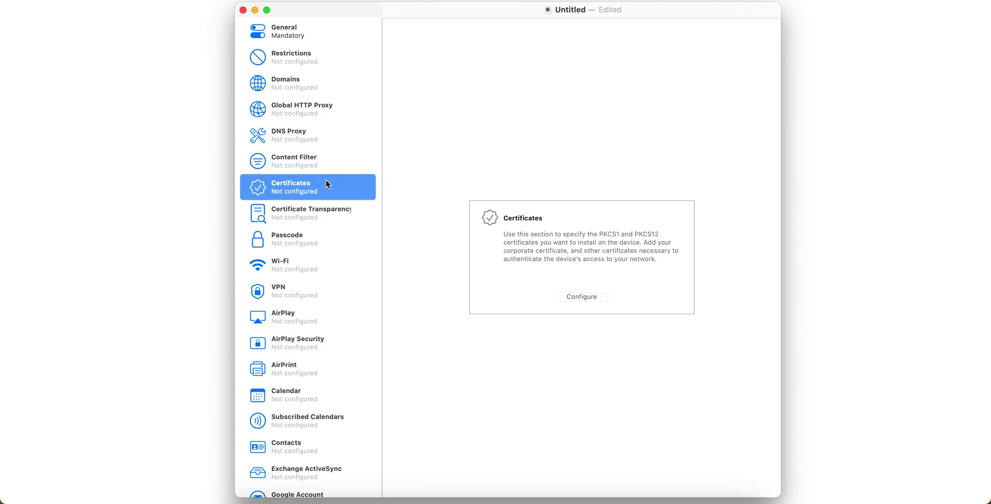
{"action": "scroll", "coordinate": [330, 231], "scroll_direction": "down", "scroll_amount": 2}
{"action": "left_click", "coordinate": [317, 198]}
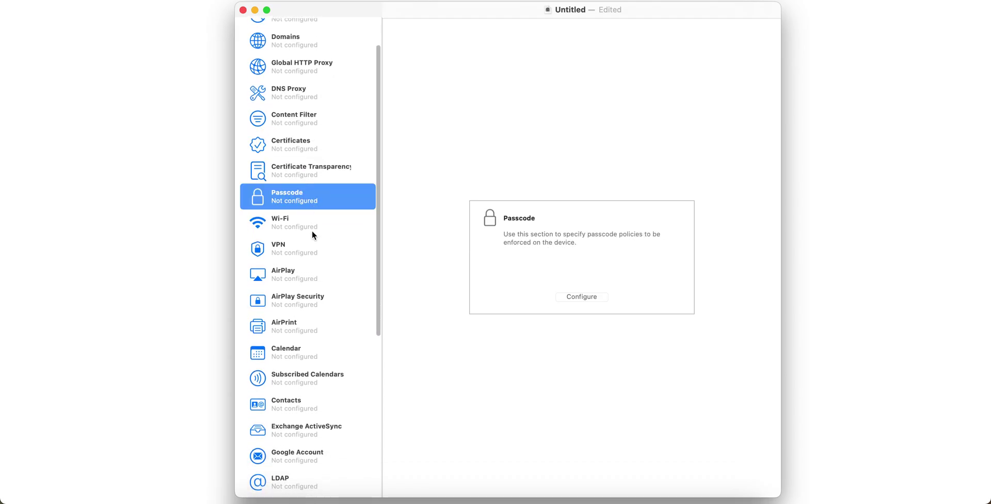
{"action": "left_click", "coordinate": [312, 249]}
- Preview the SCEP, Notifications, Web Clips and Lock Screen Message payloads, then return to Restrictions
{"action": "scroll", "coordinate": [313, 248], "scroll_direction": "down", "scroll_amount": 5}
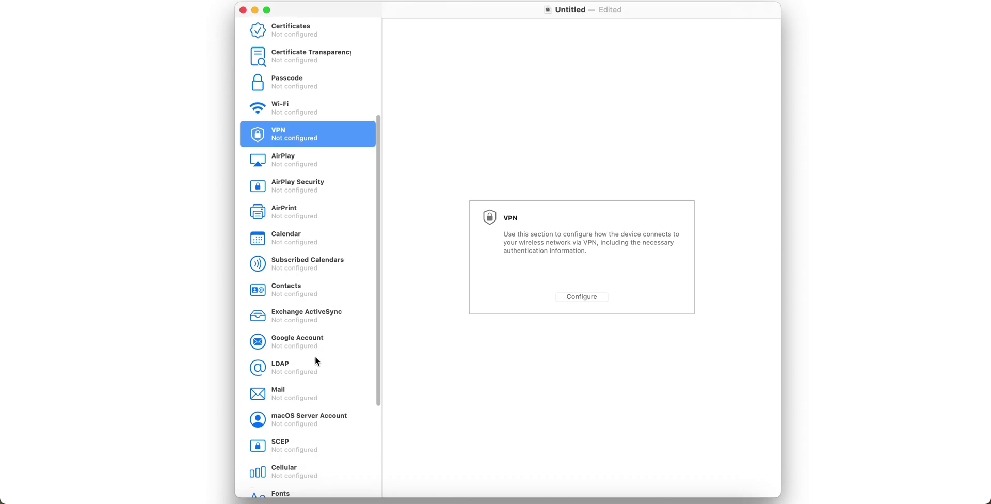
{"action": "scroll", "coordinate": [315, 355], "scroll_direction": "down", "scroll_amount": 6}
{"action": "left_click", "coordinate": [319, 293]}
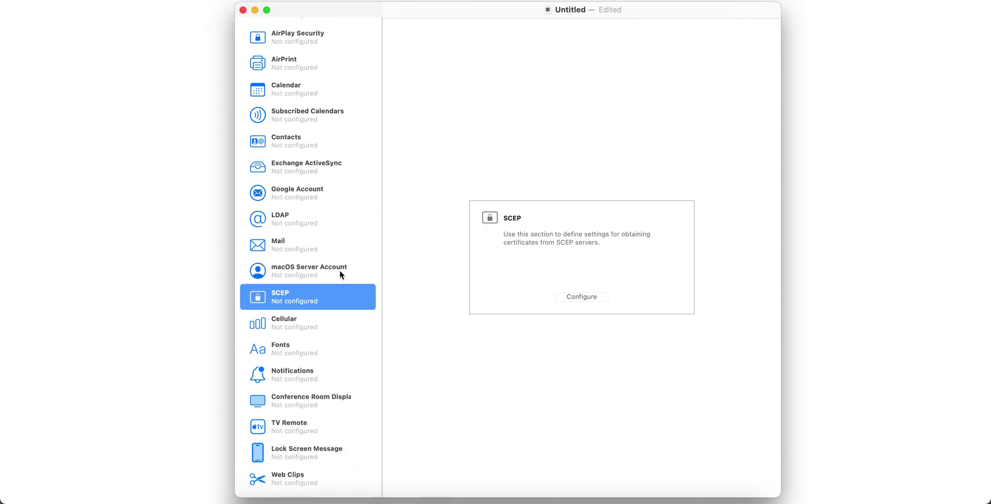
{"action": "left_click", "coordinate": [311, 368]}
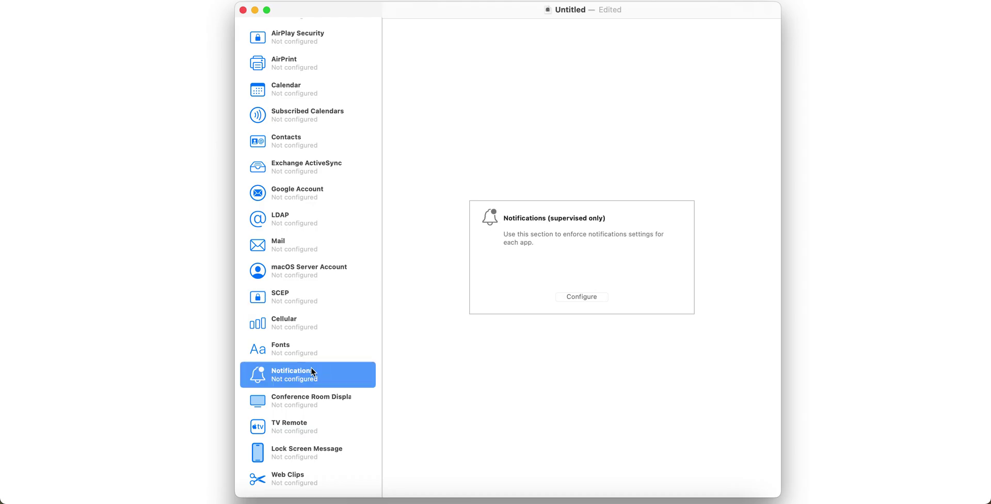
{"action": "left_click", "coordinate": [321, 469]}
{"action": "left_click", "coordinate": [324, 451]}
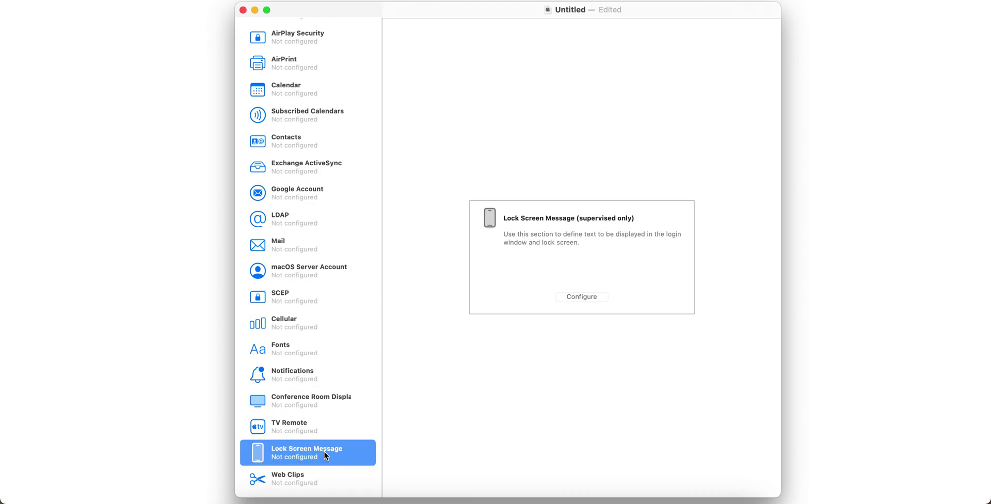
{"action": "scroll", "coordinate": [314, 269], "scroll_direction": "up", "scroll_amount": 10}
{"action": "left_click", "coordinate": [321, 64]}
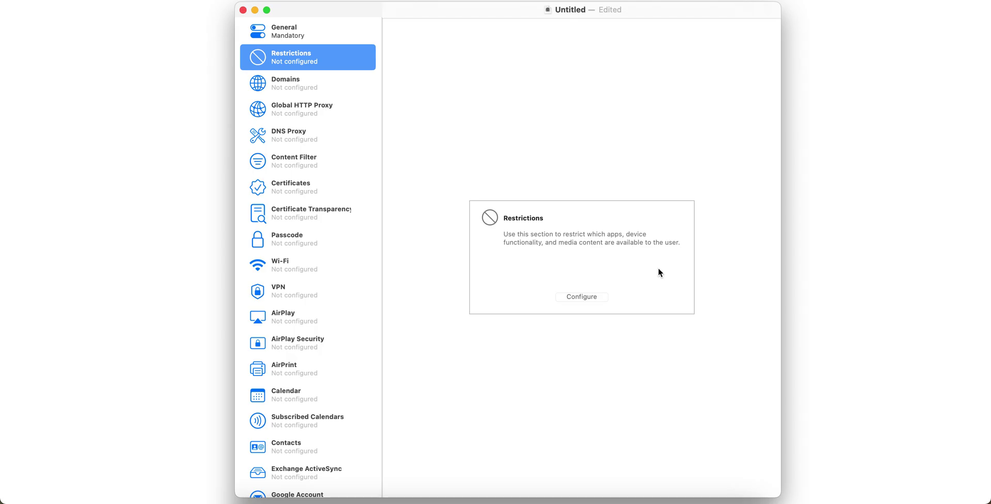
- Configure the Restrictions payload and review its Apps, Media Content and Functionality tabs
{"action": "left_click", "coordinate": [591, 296]}
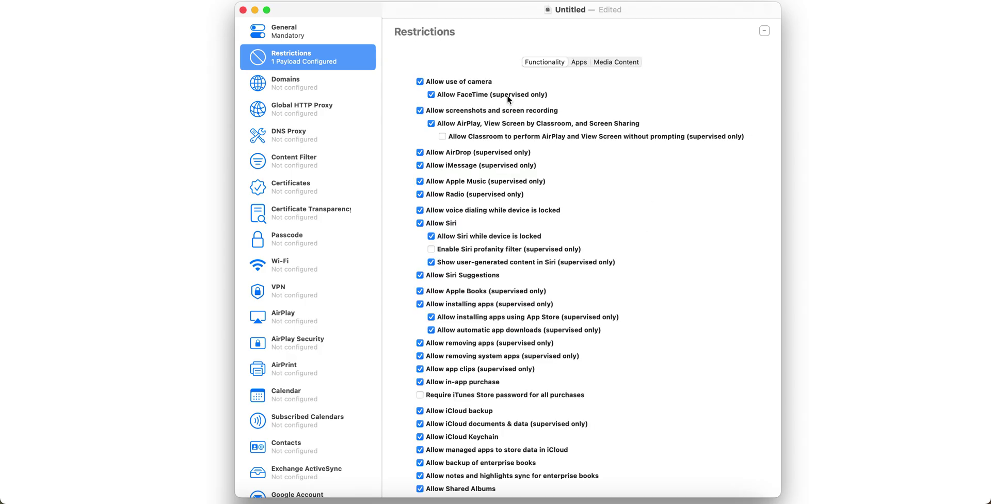
{"action": "left_click", "coordinate": [574, 63]}
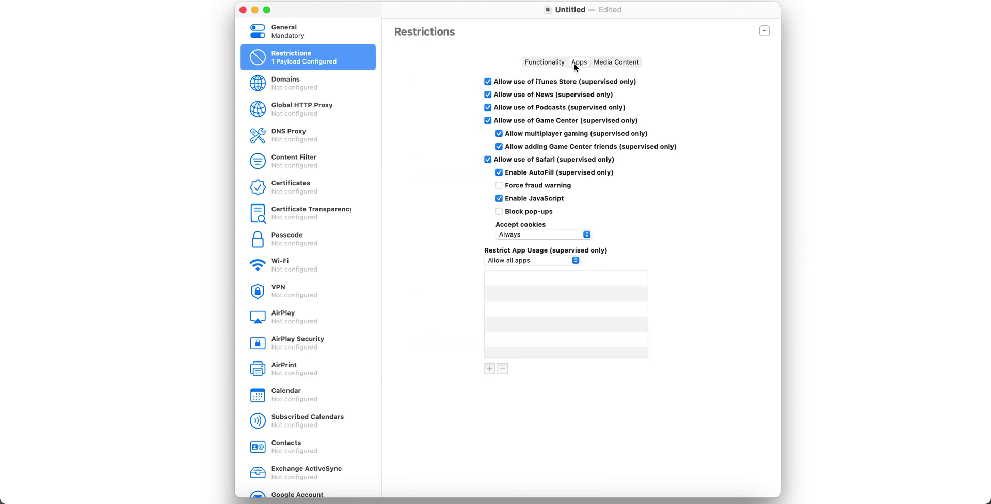
{"action": "left_click", "coordinate": [612, 63]}
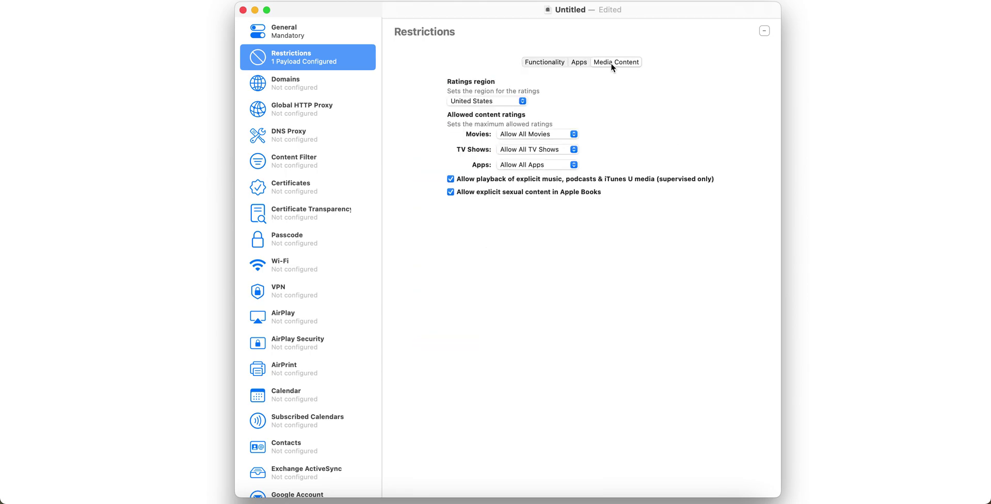
{"action": "left_click", "coordinate": [579, 63]}
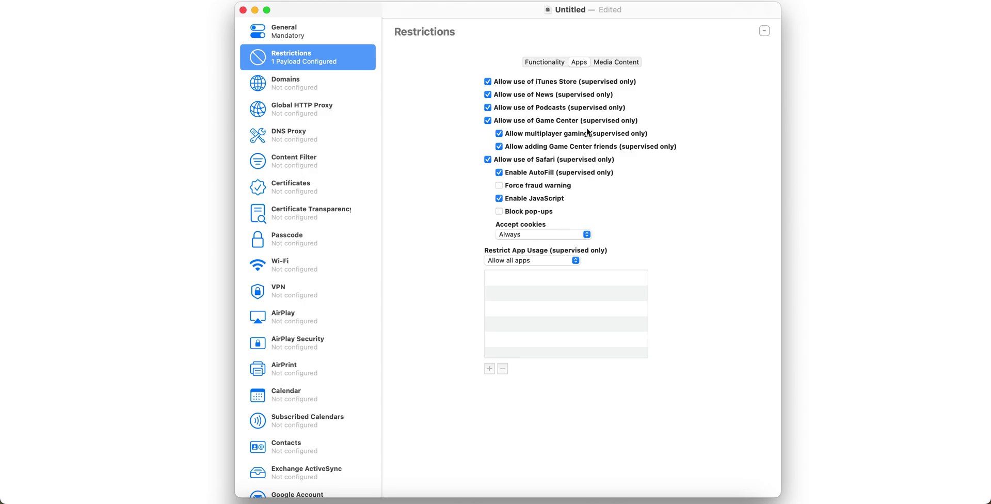
{"action": "left_click", "coordinate": [548, 64]}
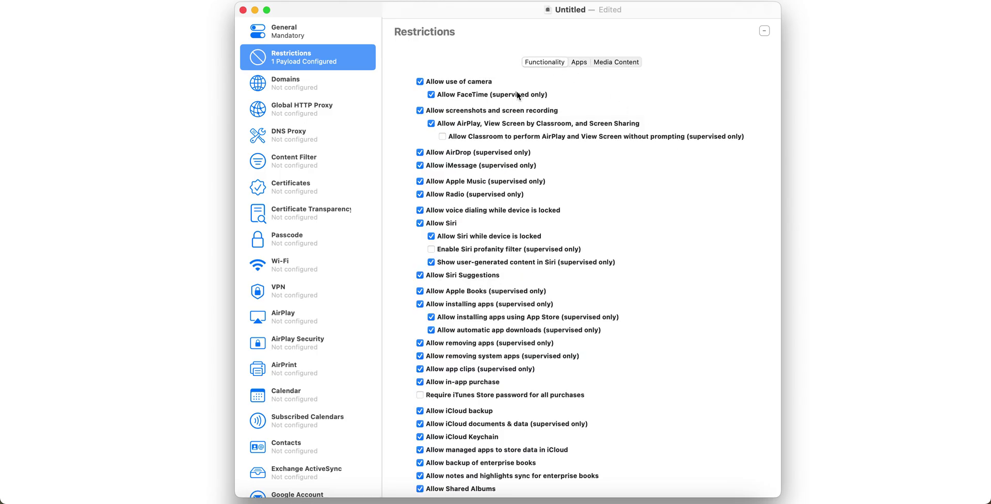
{"action": "scroll", "coordinate": [610, 191], "scroll_direction": "down", "scroll_amount": 5}
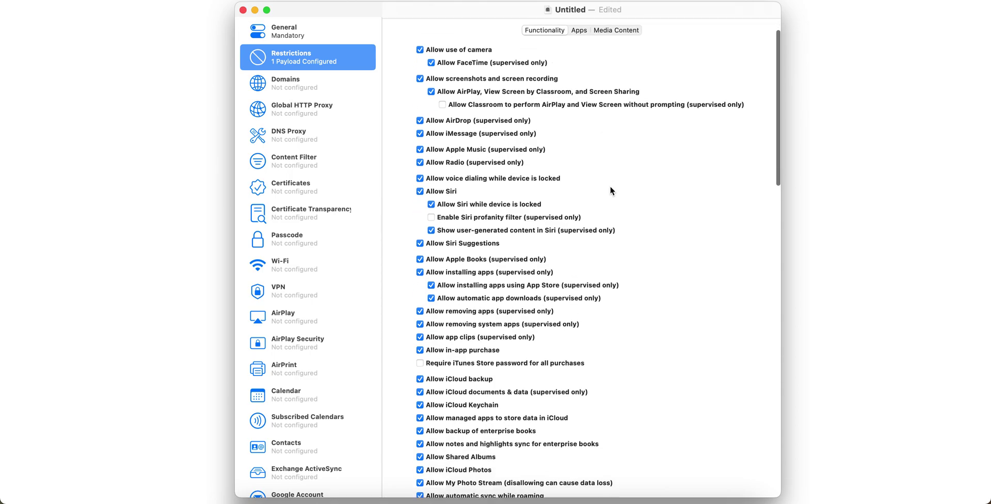
{"action": "scroll", "coordinate": [660, 166], "scroll_direction": "down", "scroll_amount": 4}
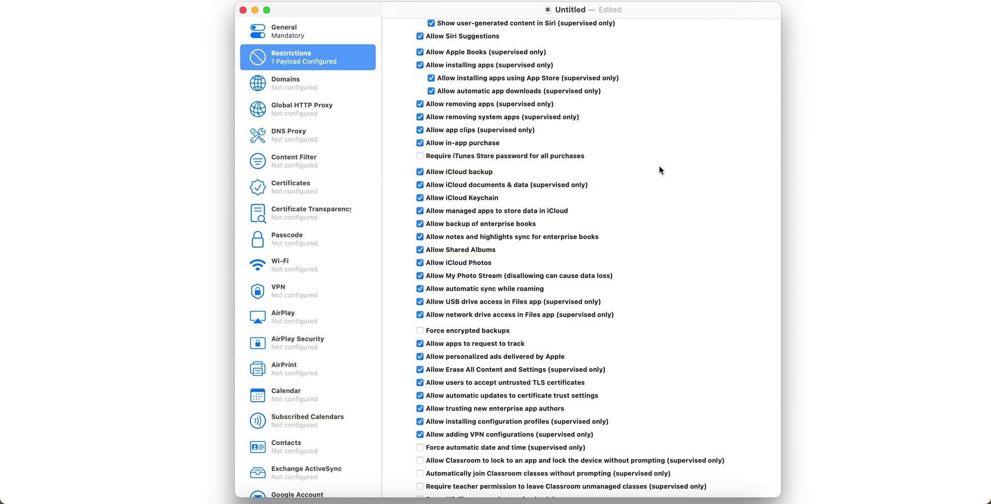
{"action": "scroll", "coordinate": [659, 166], "scroll_direction": "down", "scroll_amount": 8}
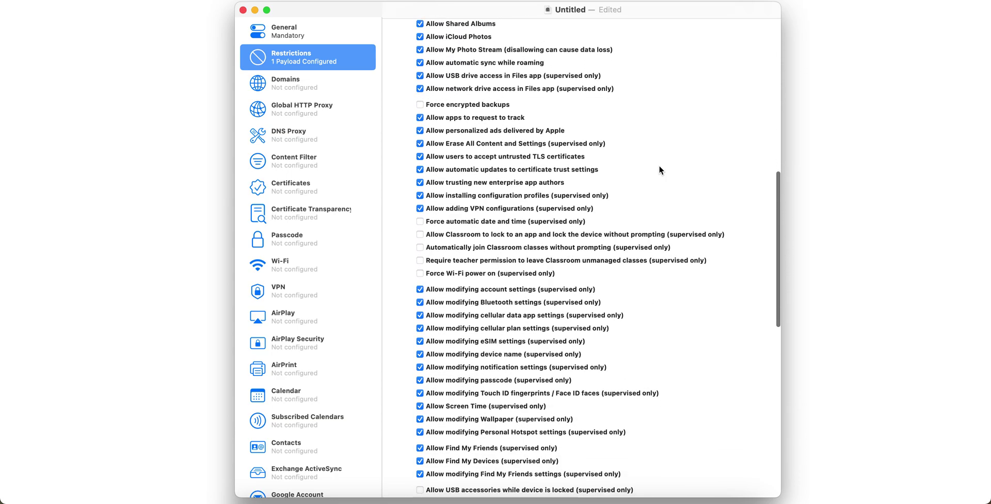
{"action": "scroll", "coordinate": [660, 166], "scroll_direction": "down", "scroll_amount": 3}
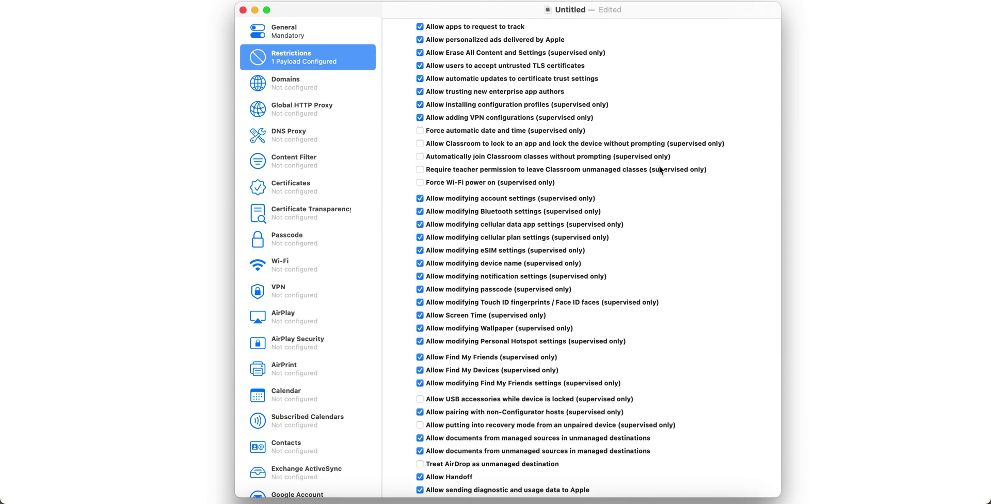
{"action": "scroll", "coordinate": [677, 252], "scroll_direction": "down", "scroll_amount": 2}
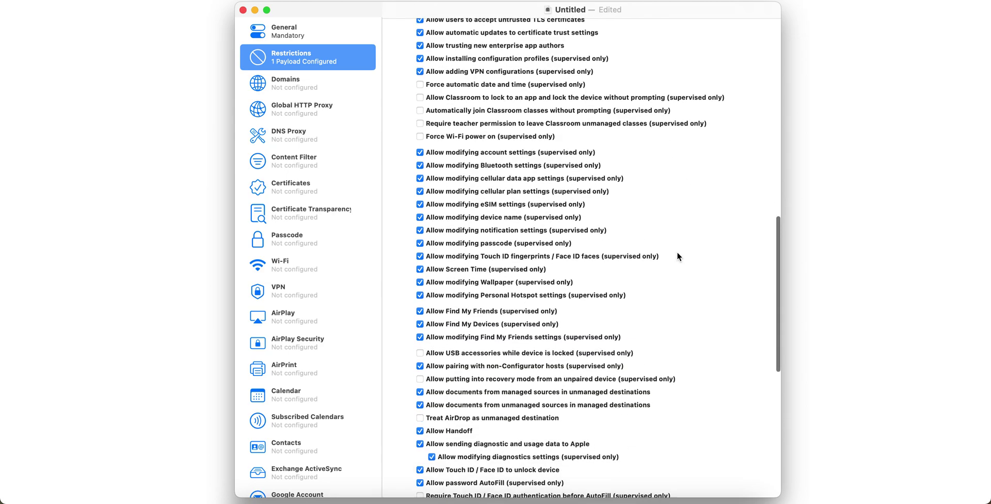
{"action": "scroll", "coordinate": [677, 253], "scroll_direction": "down", "scroll_amount": 4}
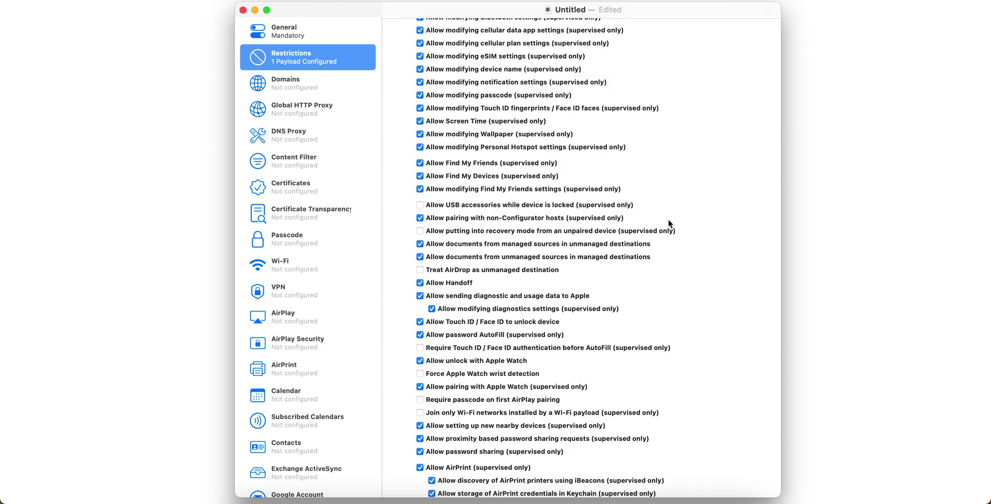
{"action": "scroll", "coordinate": [669, 218], "scroll_direction": "down", "scroll_amount": 3}
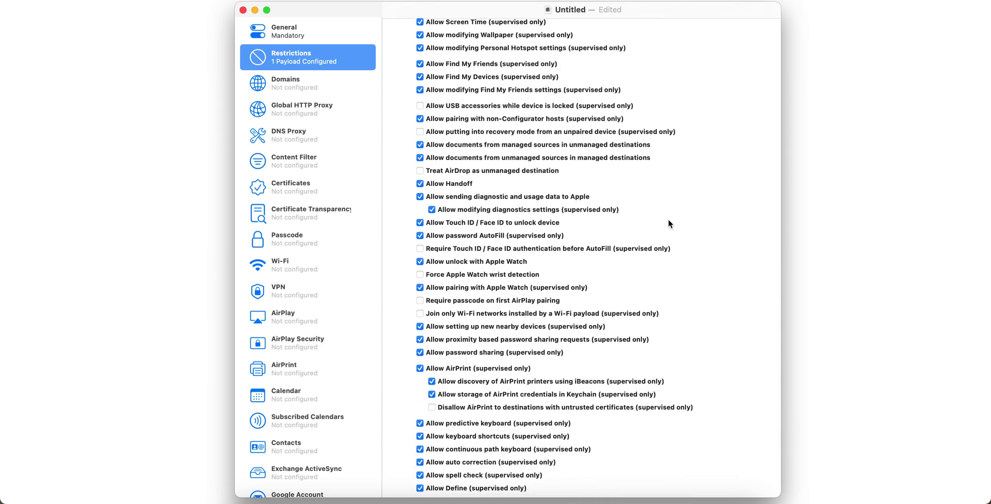
{"action": "scroll", "coordinate": [669, 222], "scroll_direction": "down", "scroll_amount": 4}
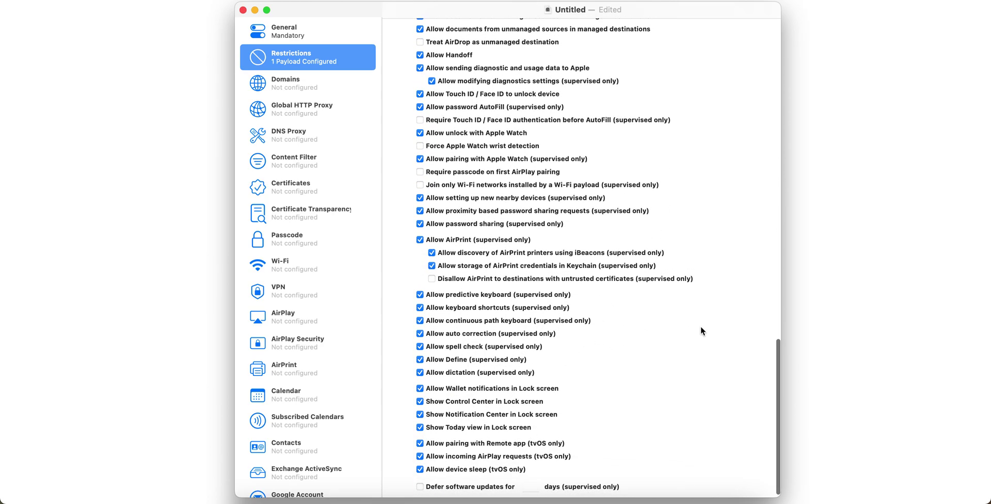
{"action": "scroll", "coordinate": [702, 330], "scroll_direction": "down", "scroll_amount": 2}
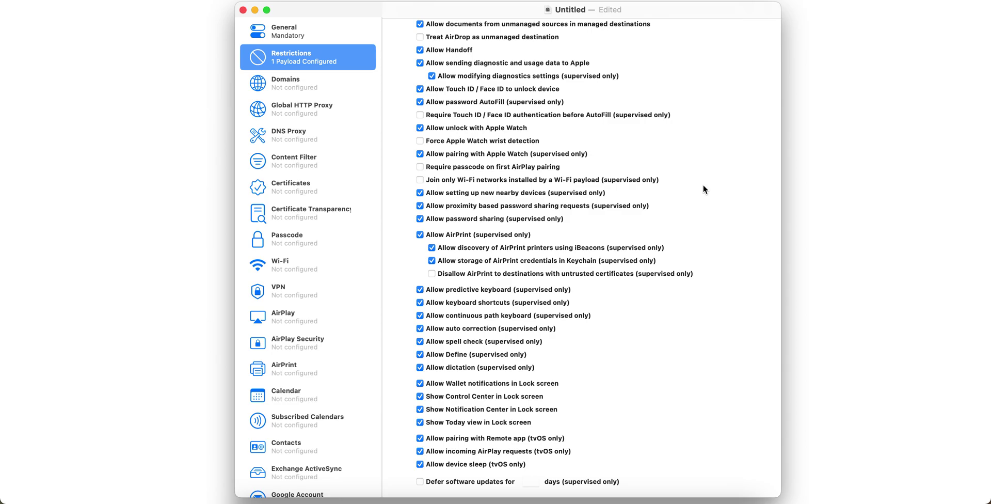
{"action": "scroll", "coordinate": [703, 190], "scroll_direction": "up", "scroll_amount": 5}
{"action": "scroll", "coordinate": [703, 191], "scroll_direction": "up", "scroll_amount": 7}
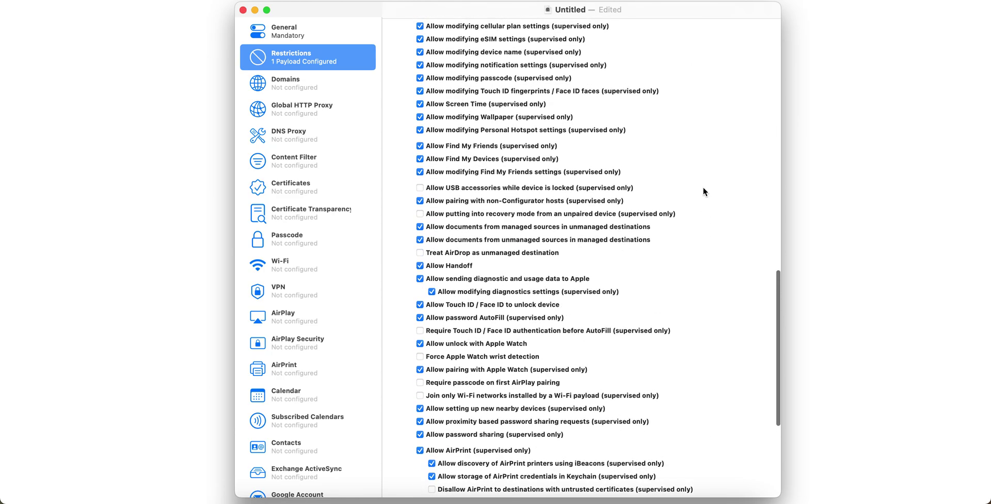
{"action": "scroll", "coordinate": [703, 191], "scroll_direction": "up", "scroll_amount": 5}
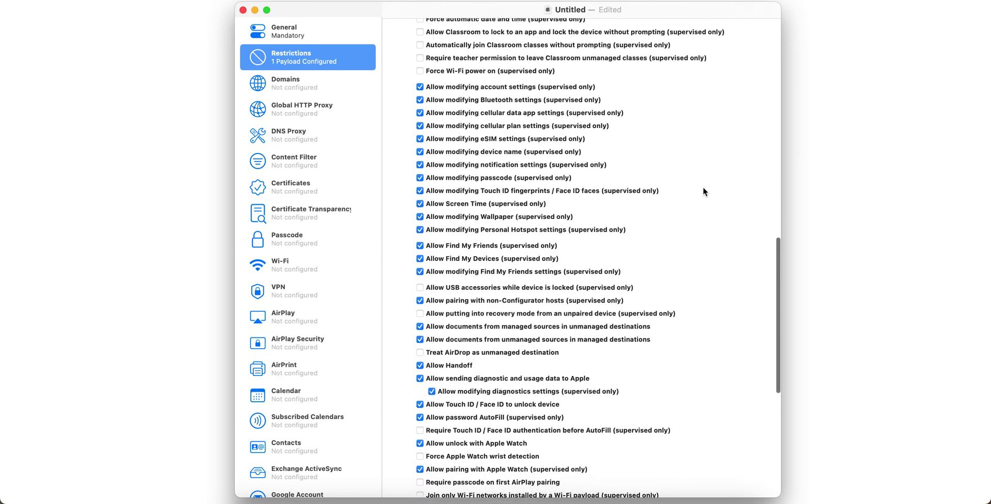
{"action": "scroll", "coordinate": [703, 191], "scroll_direction": "up", "scroll_amount": 7}
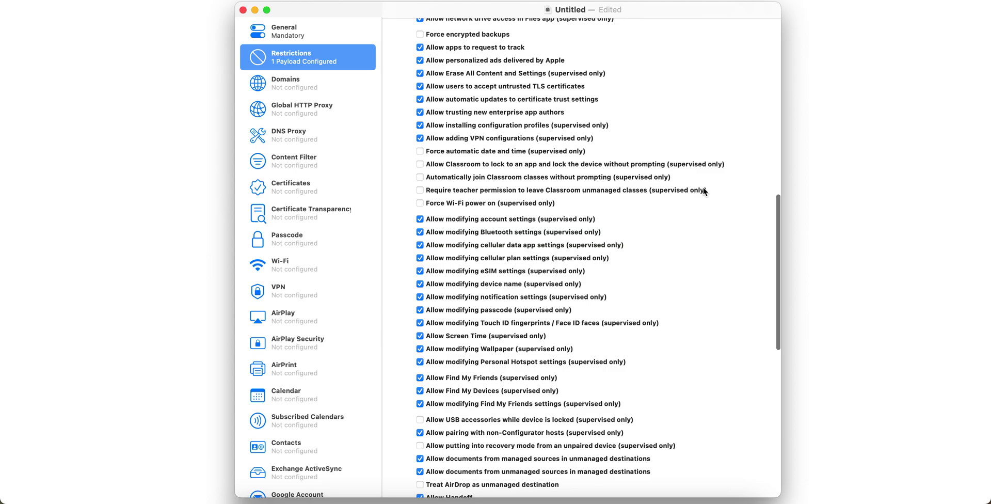
{"action": "scroll", "coordinate": [704, 191], "scroll_direction": "up", "scroll_amount": 4}
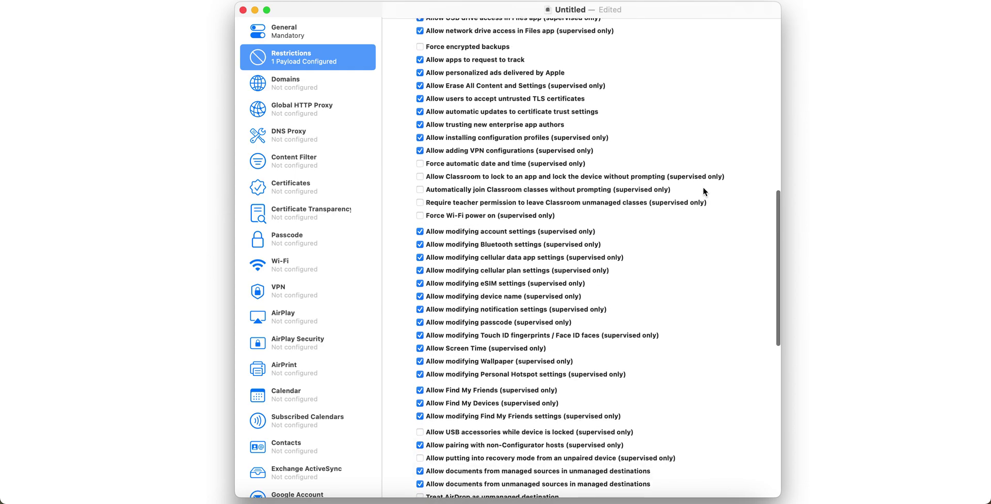
{"action": "scroll", "coordinate": [703, 191], "scroll_direction": "up", "scroll_amount": 2}
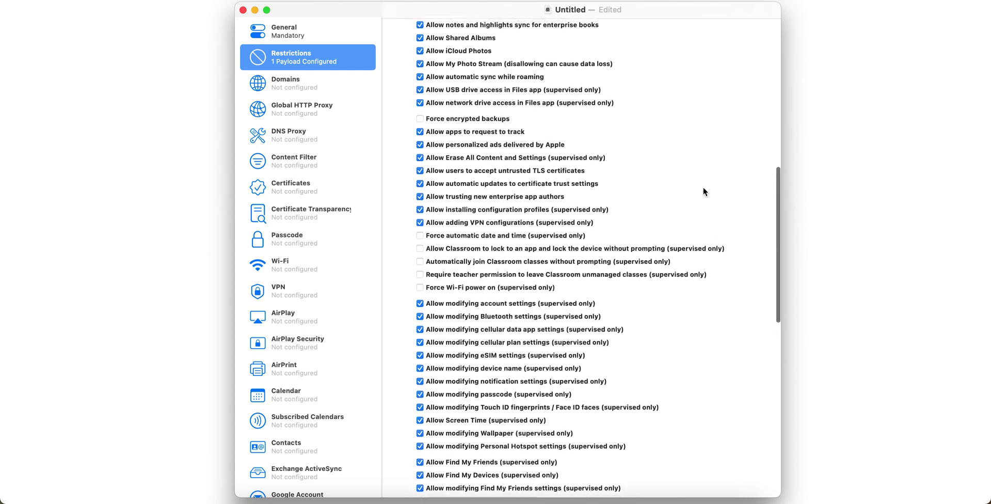
{"action": "scroll", "coordinate": [703, 191], "scroll_direction": "up", "scroll_amount": 4}
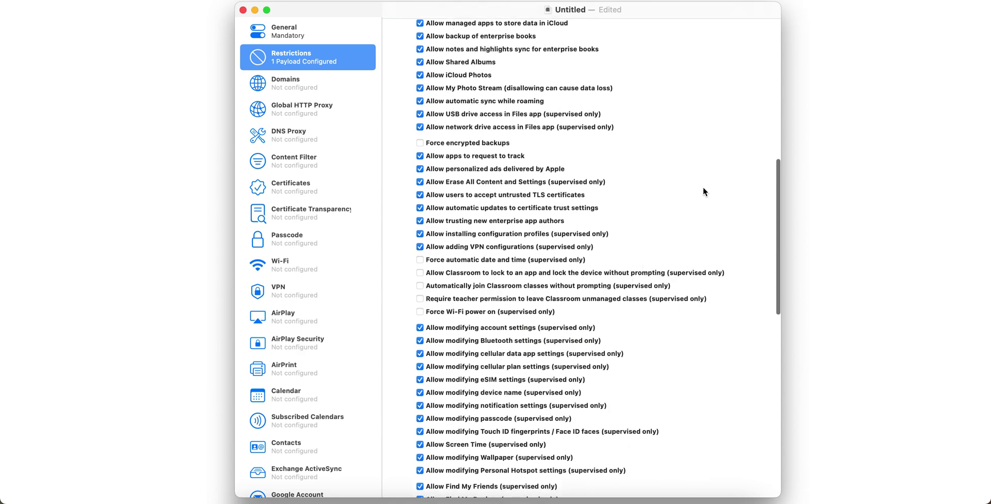
{"action": "scroll", "coordinate": [703, 192], "scroll_direction": "up", "scroll_amount": 5}
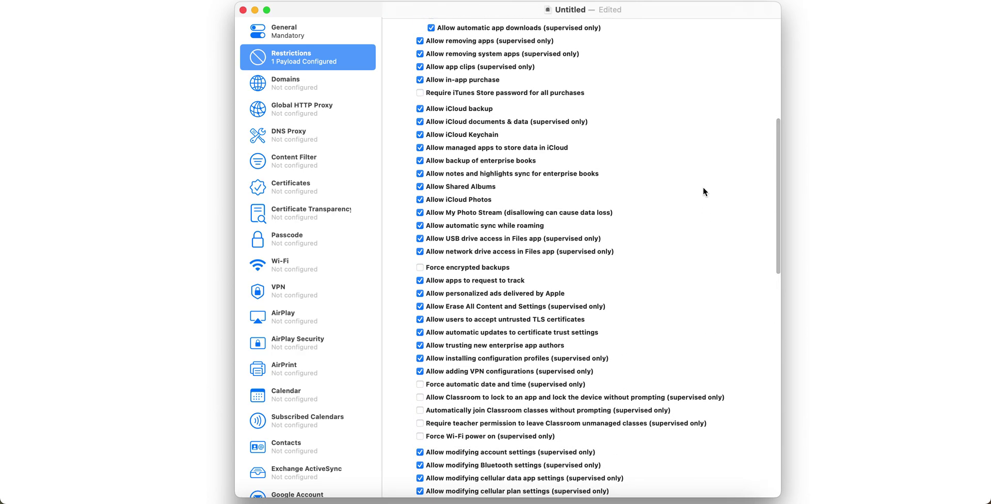
{"action": "scroll", "coordinate": [704, 191], "scroll_direction": "up", "scroll_amount": 3}
{"action": "scroll", "coordinate": [703, 192], "scroll_direction": "up", "scroll_amount": 4}
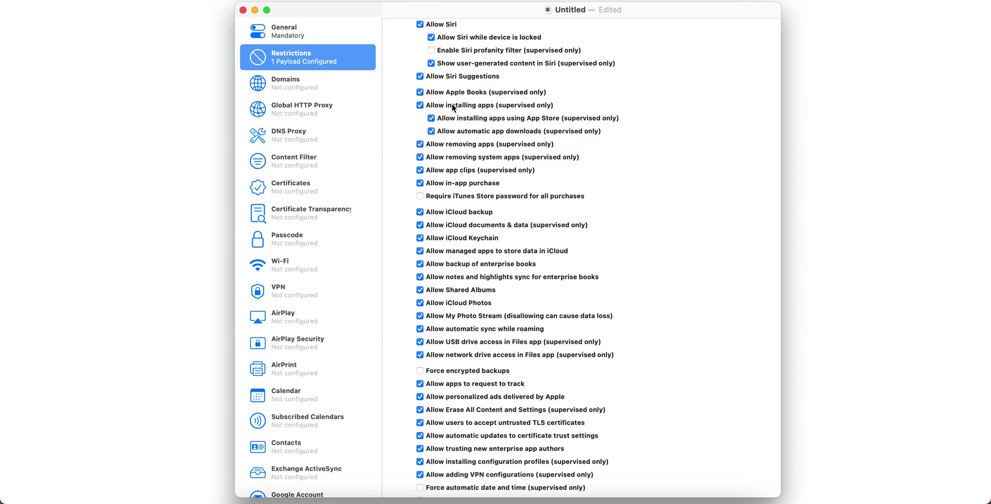
- Uncheck 'Allow installing apps using App Store' while leaving app installation allowed
{"action": "left_click", "coordinate": [523, 107]}
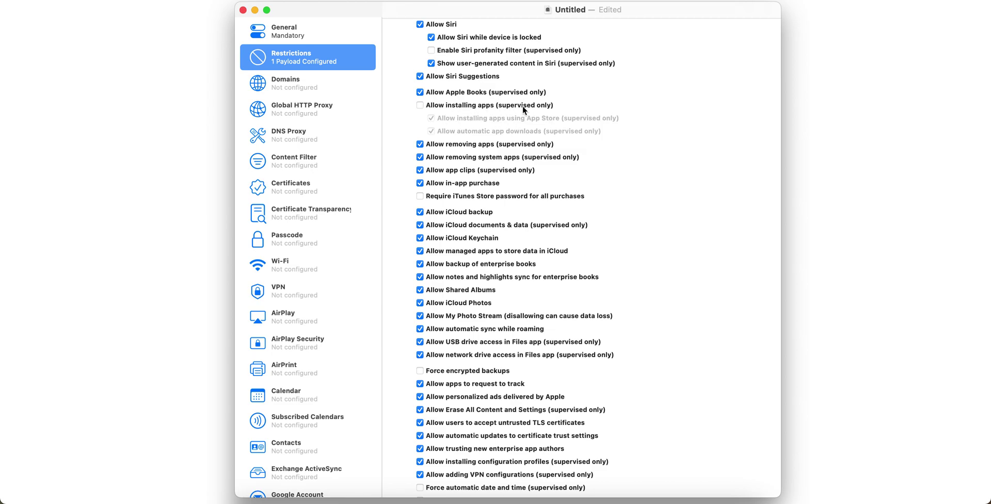
{"action": "left_click", "coordinate": [523, 106]}
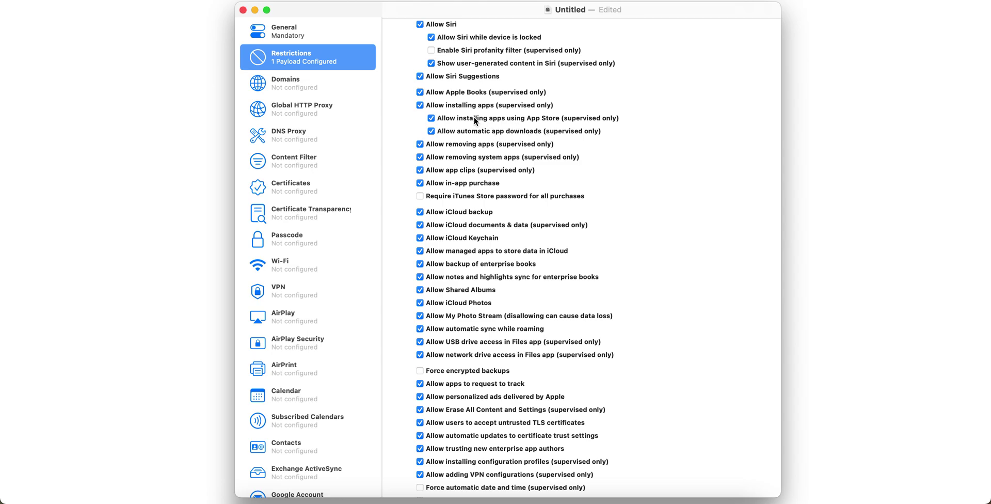
{"action": "left_click", "coordinate": [535, 121]}
{"action": "scroll", "coordinate": [620, 216], "scroll_direction": "down", "scroll_amount": 15}
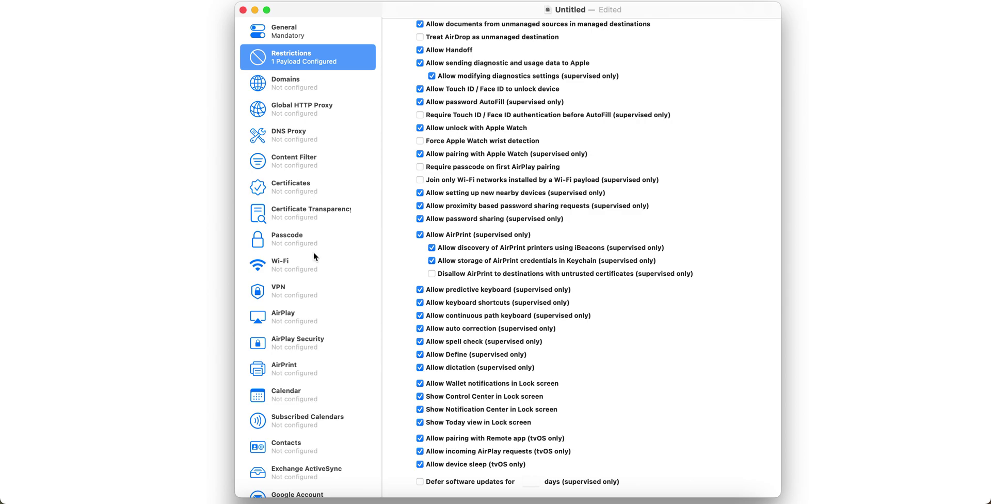
- Scroll through the General payload settings to review them
{"action": "scroll", "coordinate": [563, 258], "scroll_direction": "up", "scroll_amount": 10}
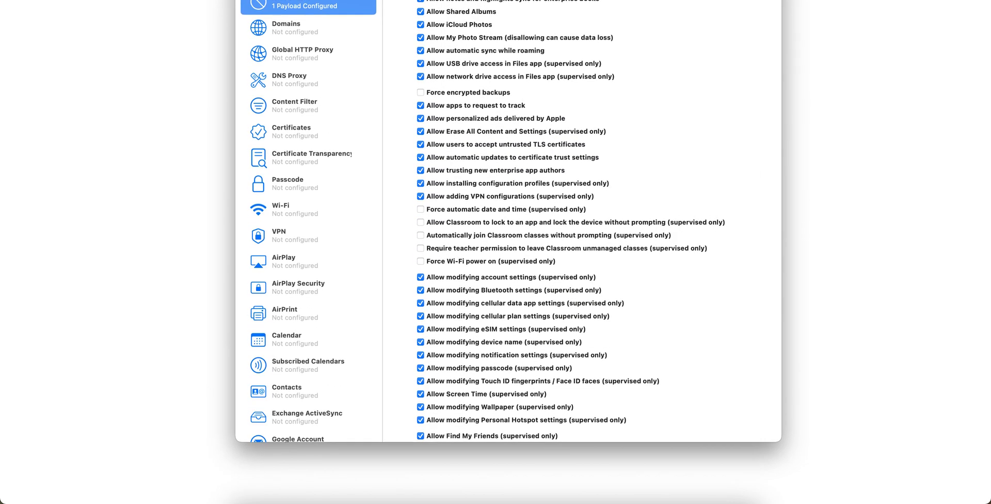
{"action": "scroll", "coordinate": [497, 187], "scroll_direction": "down", "scroll_amount": 10}
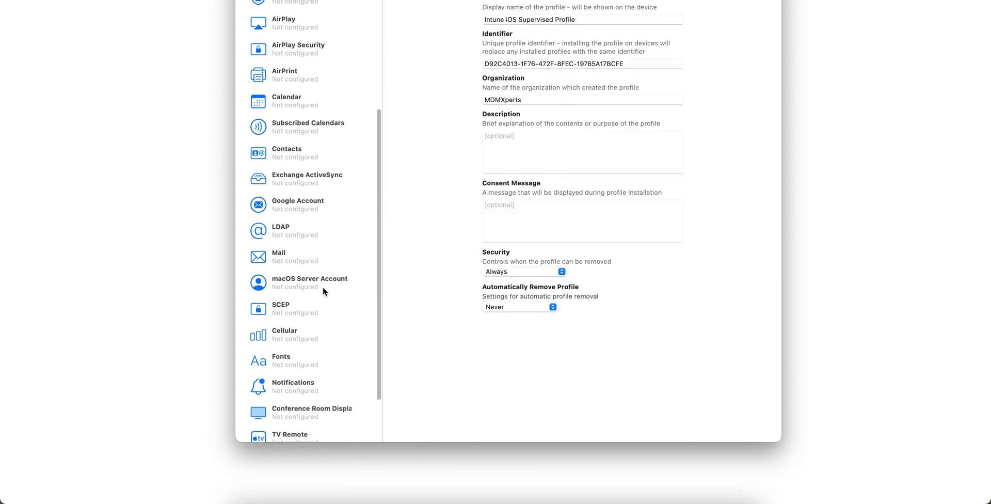
{"action": "scroll", "coordinate": [326, 161], "scroll_direction": "up", "scroll_amount": 5}
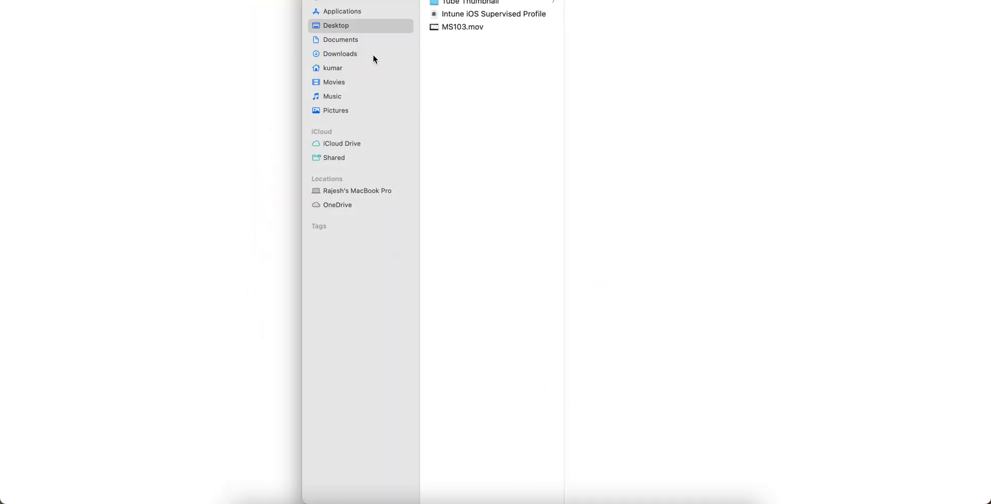
- Select the Intune iOS Supervised Profile file in Finder and open it as plain text in TextEdit
{"action": "left_click", "coordinate": [365, 54]}
{"action": "left_click", "coordinate": [484, 15]}
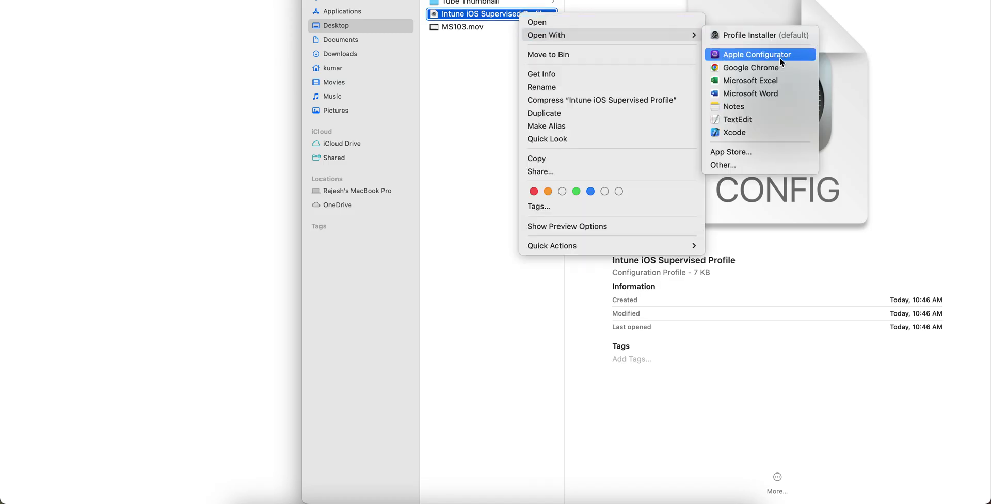
{"action": "left_click", "coordinate": [767, 117]}
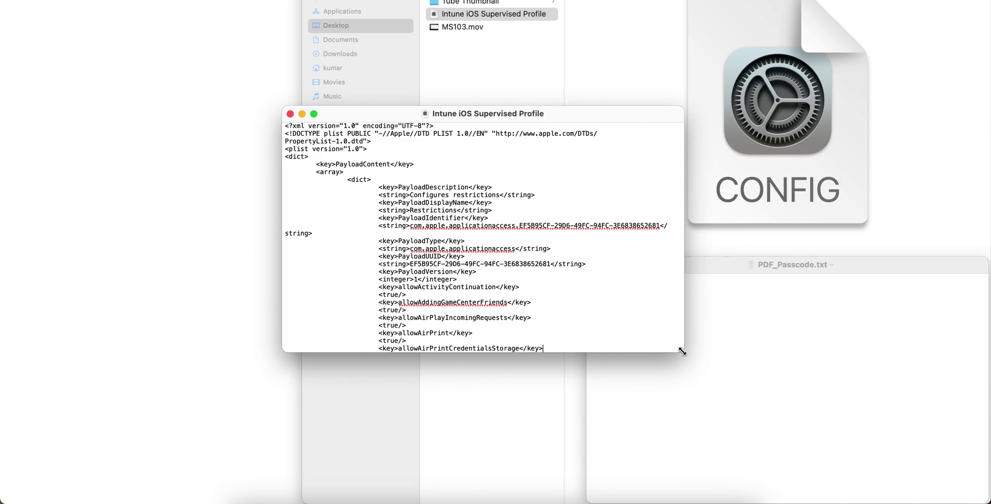
{"action": "left_click_drag", "start_coordinate": [682, 350], "coordinate": [971, 476]}
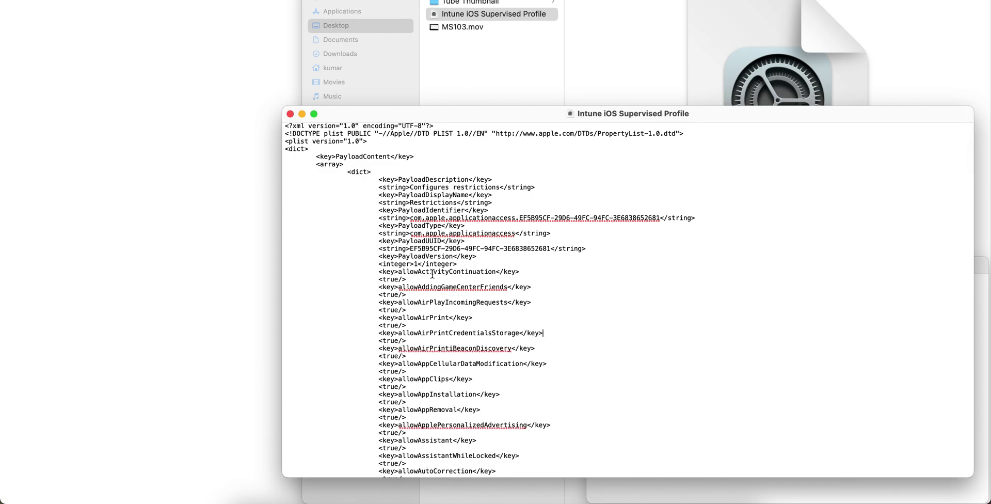
{"action": "scroll", "coordinate": [526, 337], "scroll_direction": "down", "scroll_amount": 10}
{"action": "scroll", "coordinate": [526, 336], "scroll_direction": "down", "scroll_amount": 10}
{"action": "scroll", "coordinate": [526, 337], "scroll_direction": "up", "scroll_amount": 15}
{"action": "scroll", "coordinate": [526, 337], "scroll_direction": "up", "scroll_amount": 10}
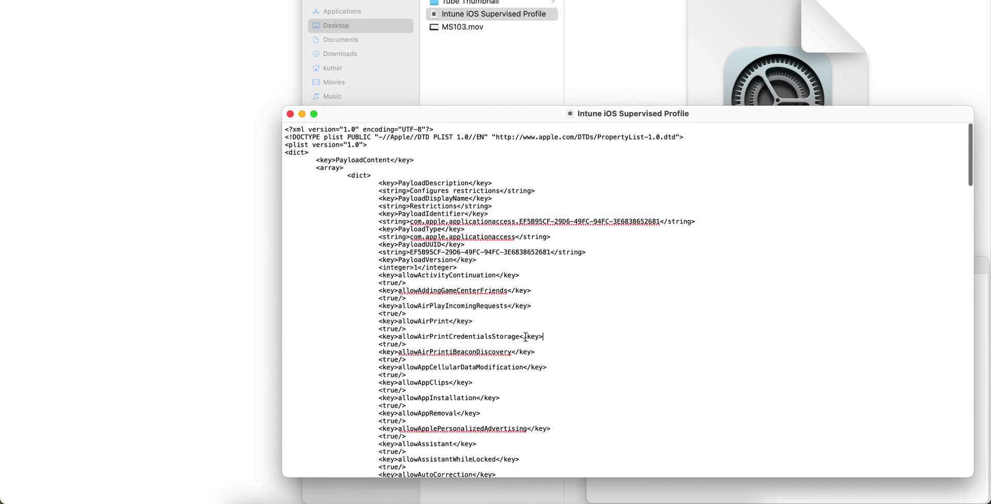
- Go to Devices > iOS/iPadOS > Configuration profiles in the Intune admin center
{"action": "left_click", "coordinate": [455, 500]}
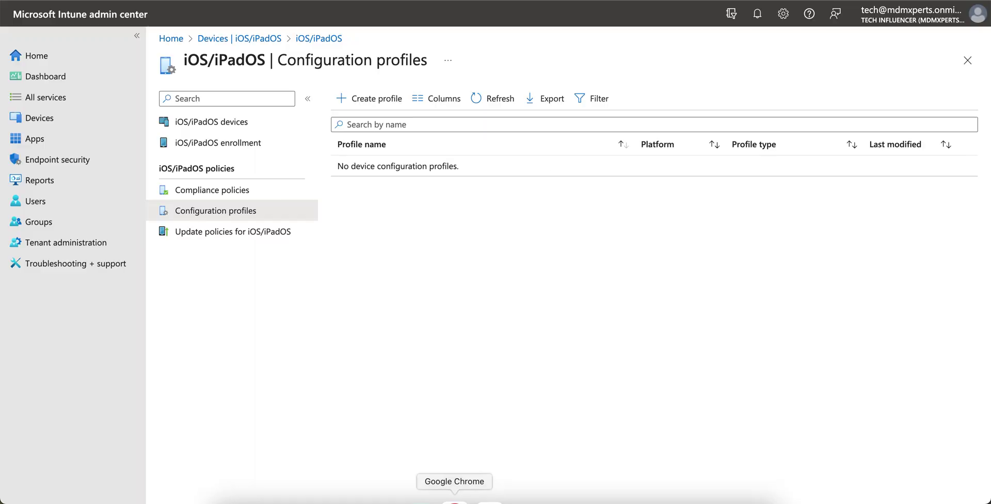
{"action": "left_click", "coordinate": [91, 118]}
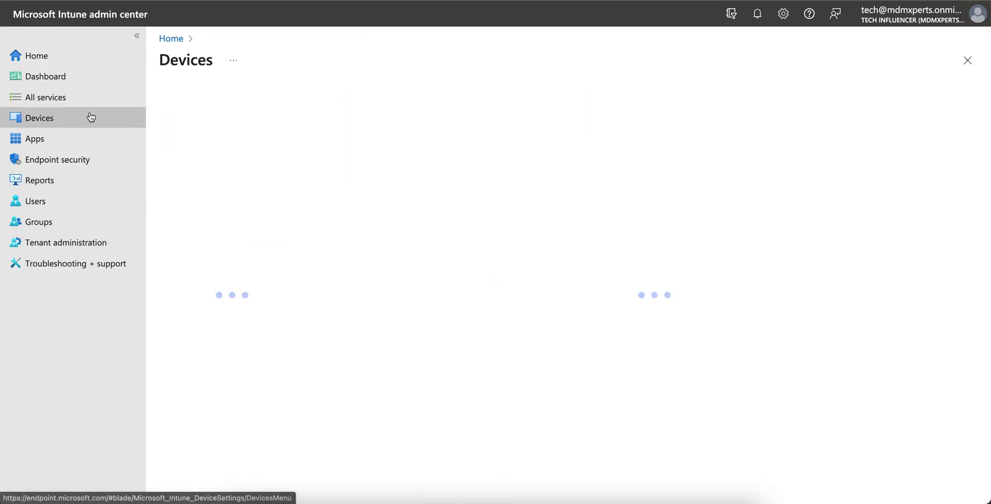
{"action": "left_click", "coordinate": [232, 231]}
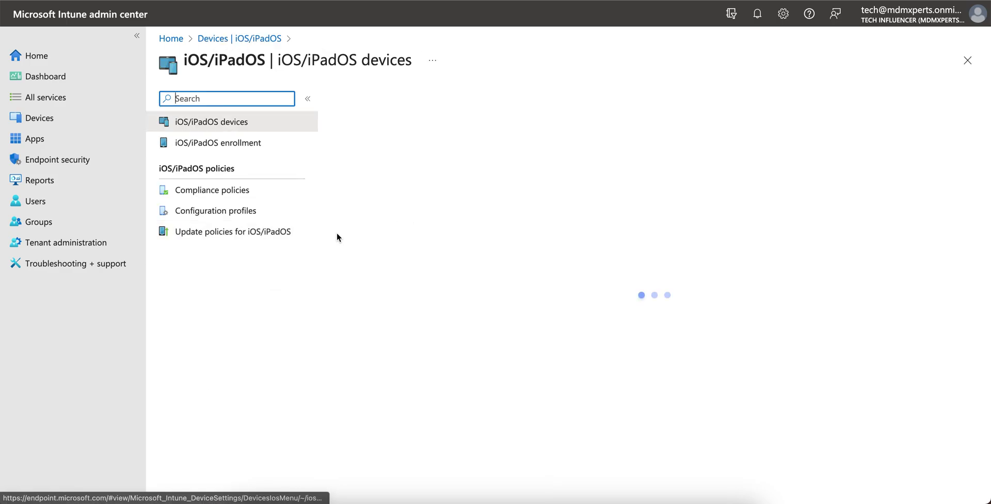
{"action": "left_click", "coordinate": [276, 213]}
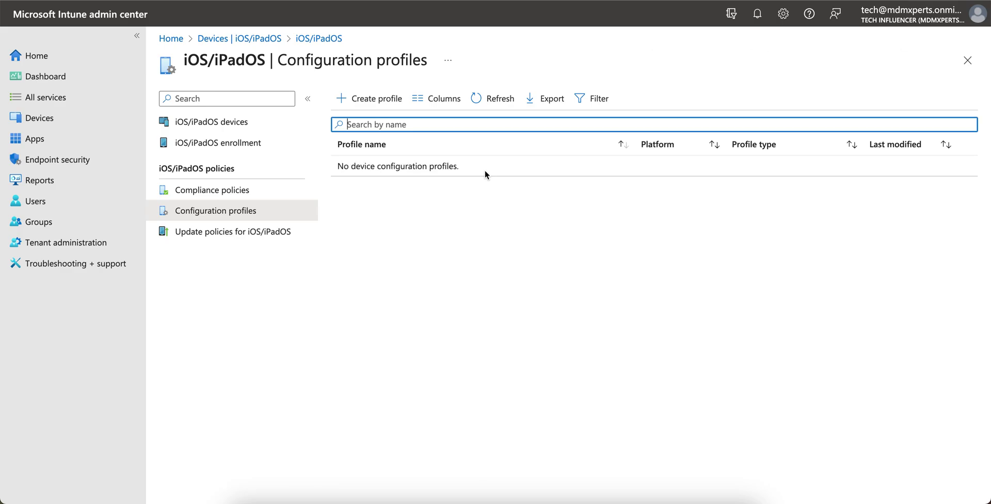
- Create a new profile from the Custom template and begin entering its name
{"action": "left_click", "coordinate": [397, 103]}
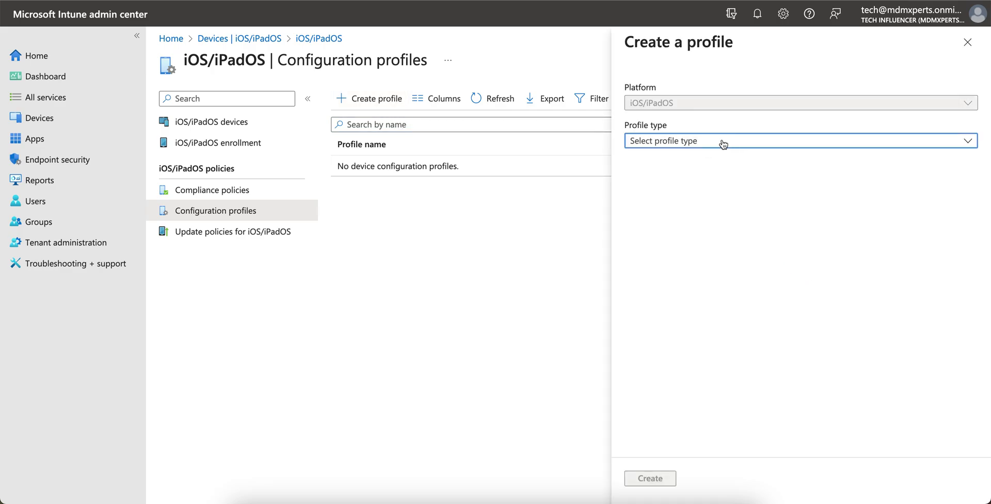
{"action": "left_click", "coordinate": [721, 143]}
{"action": "left_click", "coordinate": [688, 180]}
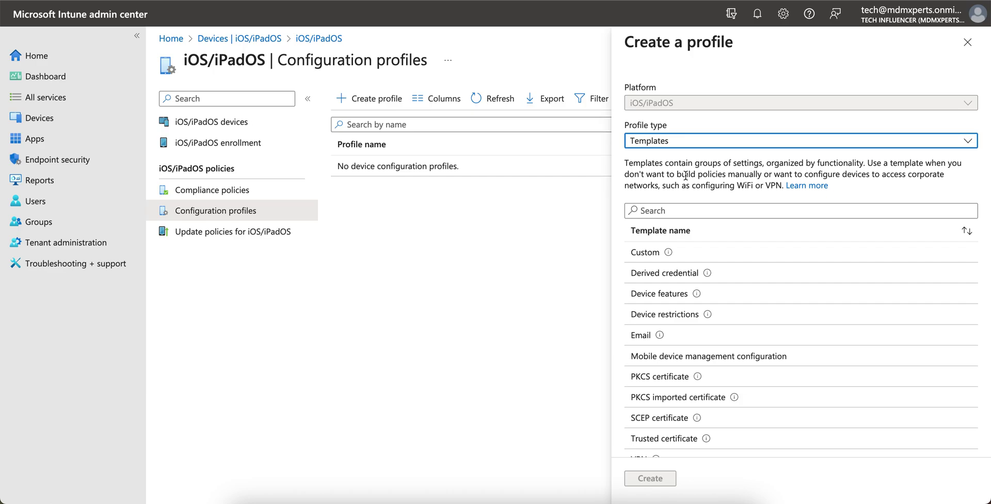
{"action": "left_click", "coordinate": [699, 259]}
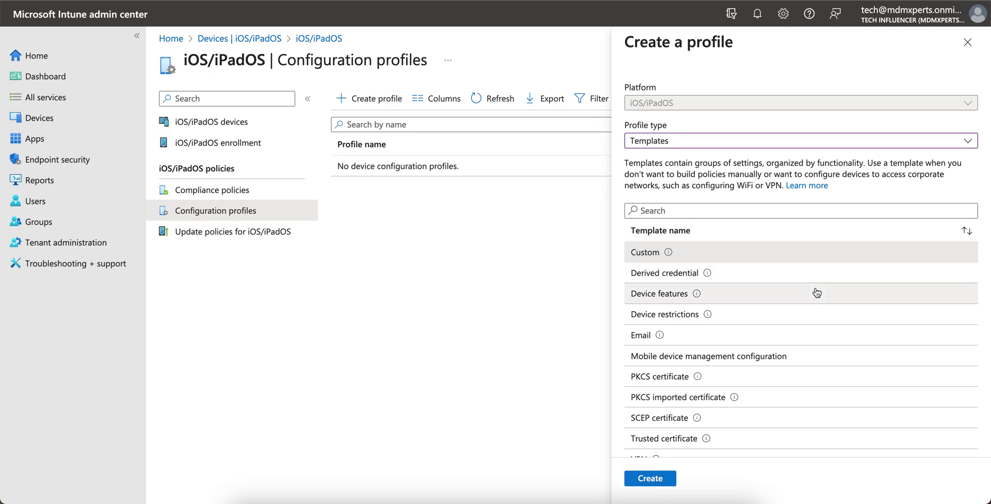
{"action": "scroll", "coordinate": [814, 288], "scroll_direction": "down", "scroll_amount": 2}
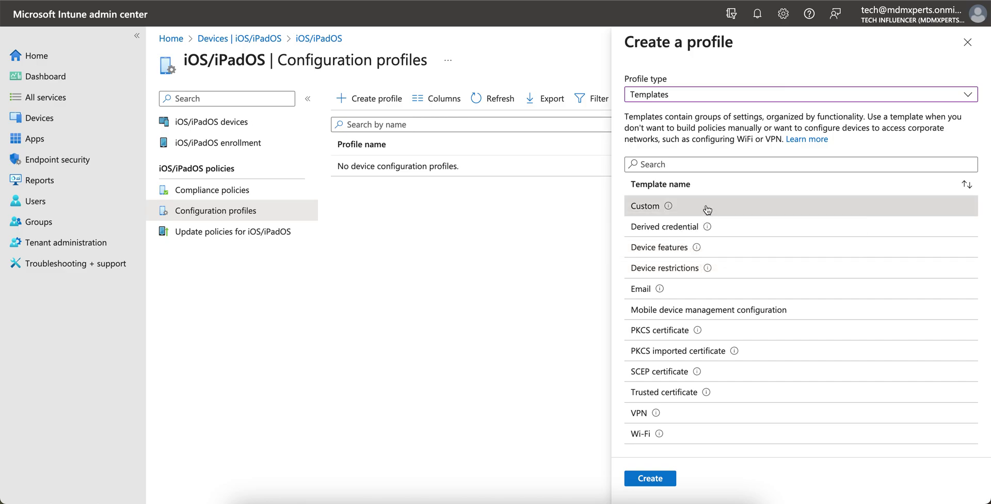
{"action": "left_click", "coordinate": [656, 480]}
{"action": "left_click", "coordinate": [383, 139]}
- Name the profile 'Custome Profile from Apple Configurator for iOS' and paste the file name as configuration name
{"action": "type", "text": "Cusot"}
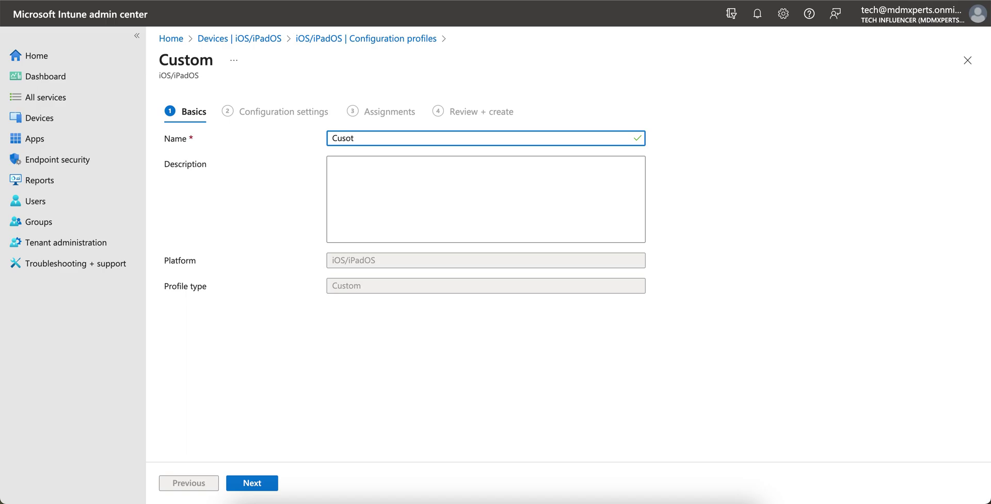
{"action": "type", "text": "mtome Profile from Apple Config"}
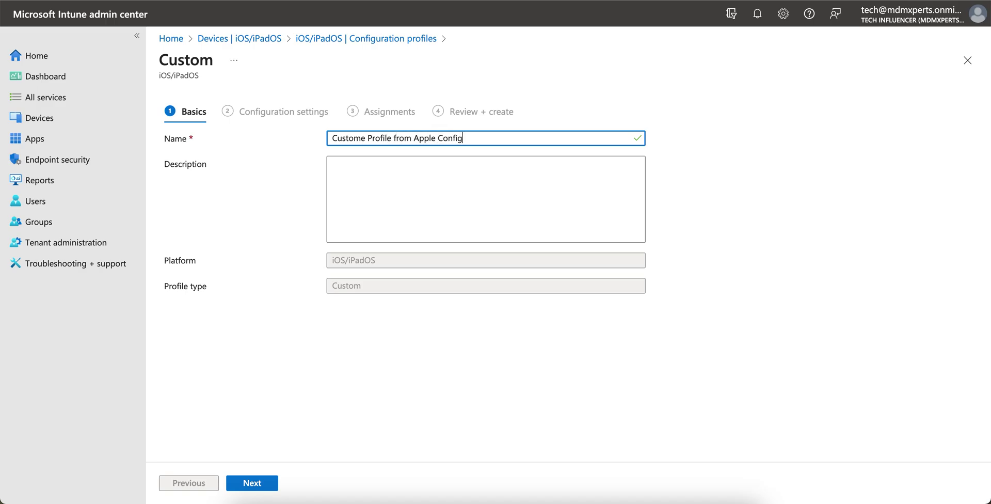
{"action": "type", "text": "urator for iOS"}
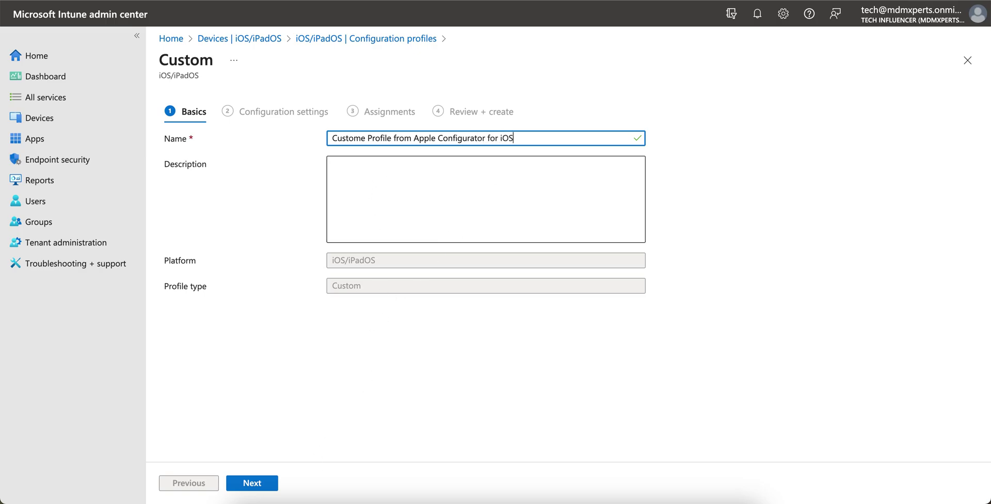
{"action": "left_click", "coordinate": [268, 484]}
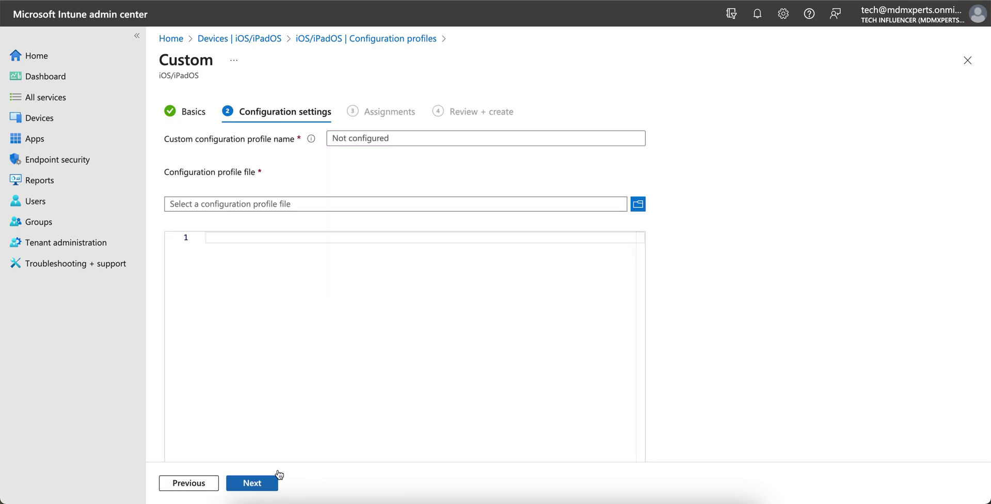
{"action": "left_click", "coordinate": [381, 140]}
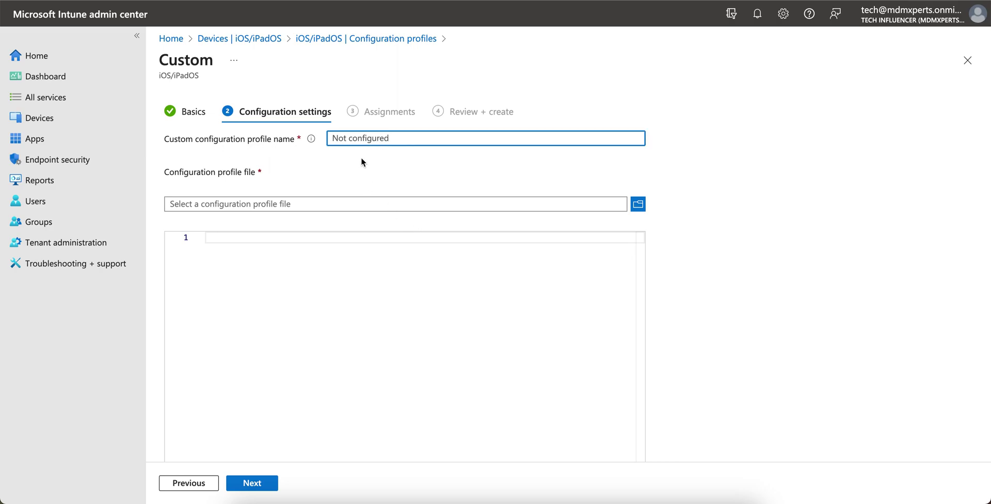
{"action": "left_click", "coordinate": [261, 498]}
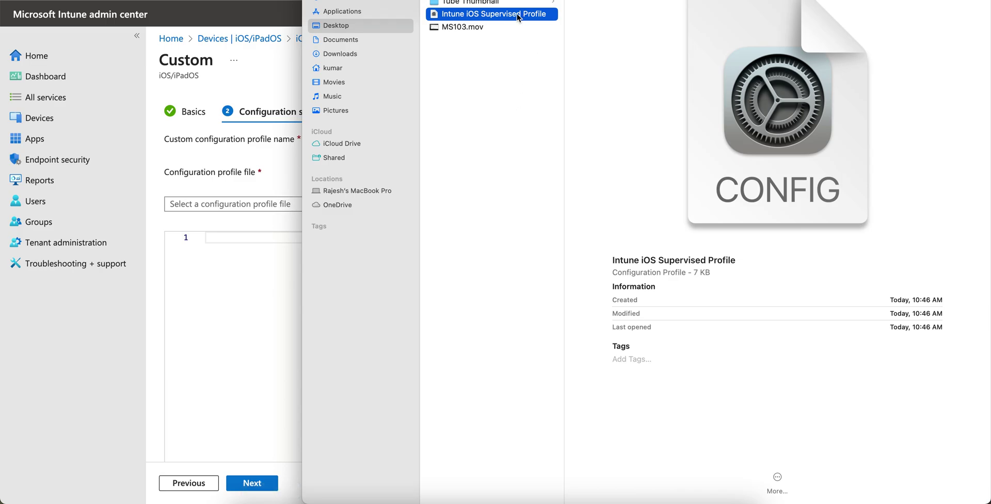
{"action": "right_click", "coordinate": [518, 17]}
{"action": "left_click", "coordinate": [550, 88]}
{"action": "key", "text": "super+c"}
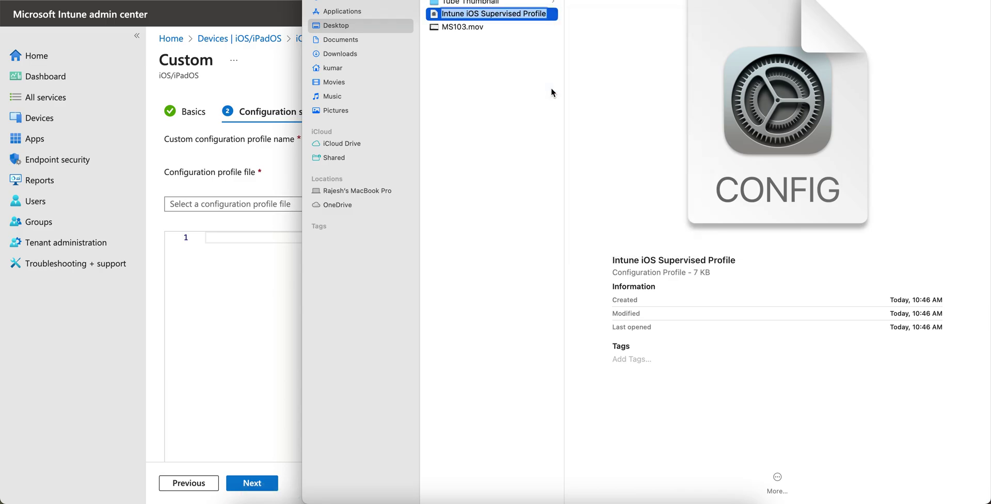
{"action": "left_click", "coordinate": [251, 189]}
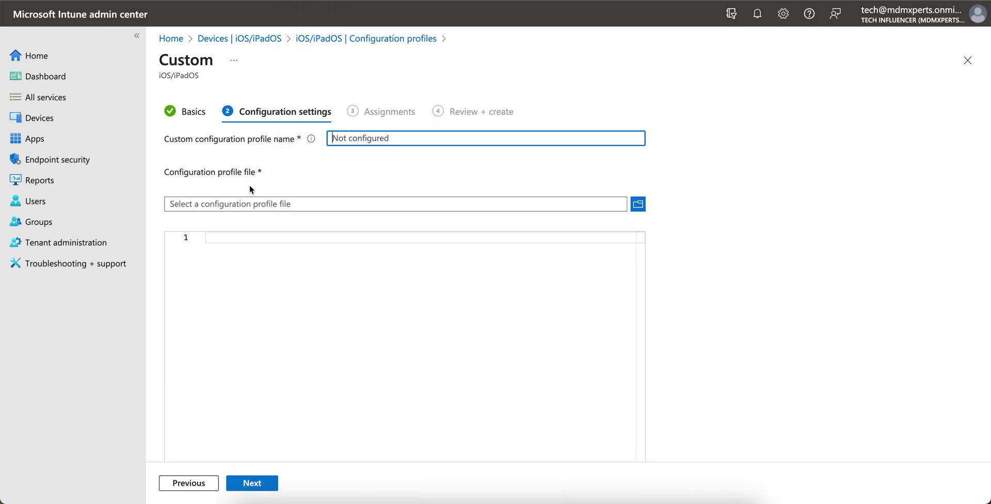
{"action": "key", "text": "super+v"}
{"action": "left_click", "coordinate": [506, 178]}
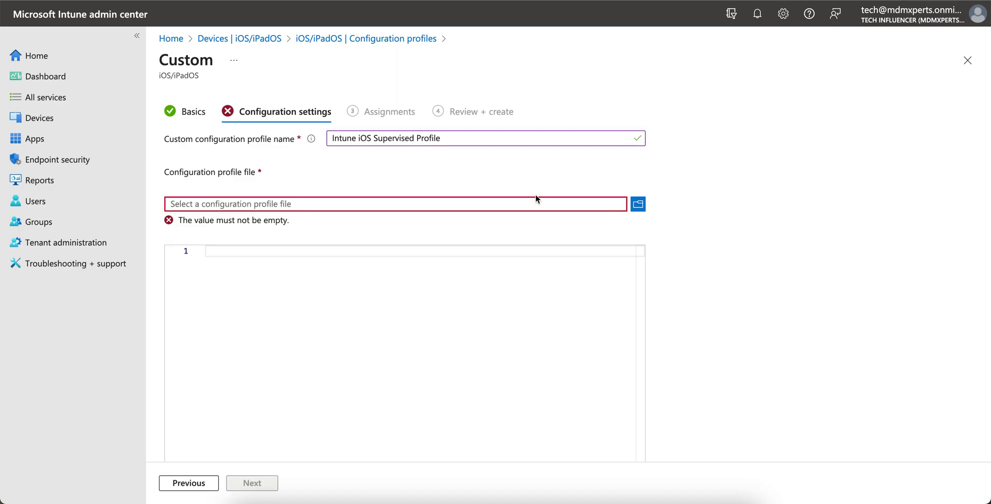
- Upload Intune iOS Supervised Profile.mobileconfig from the Desktop and compare its XML with TextEdit
{"action": "left_click", "coordinate": [638, 203]}
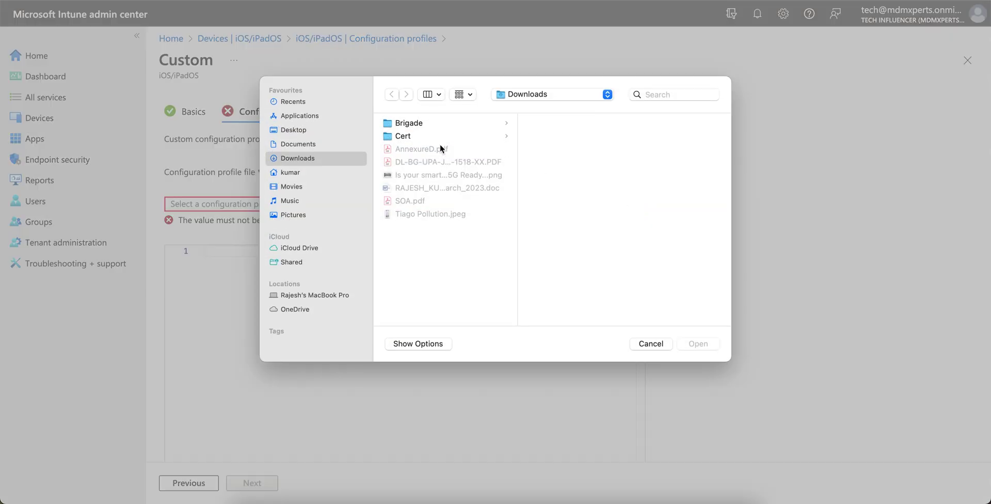
{"action": "left_click", "coordinate": [310, 130]}
{"action": "left_click", "coordinate": [446, 162]}
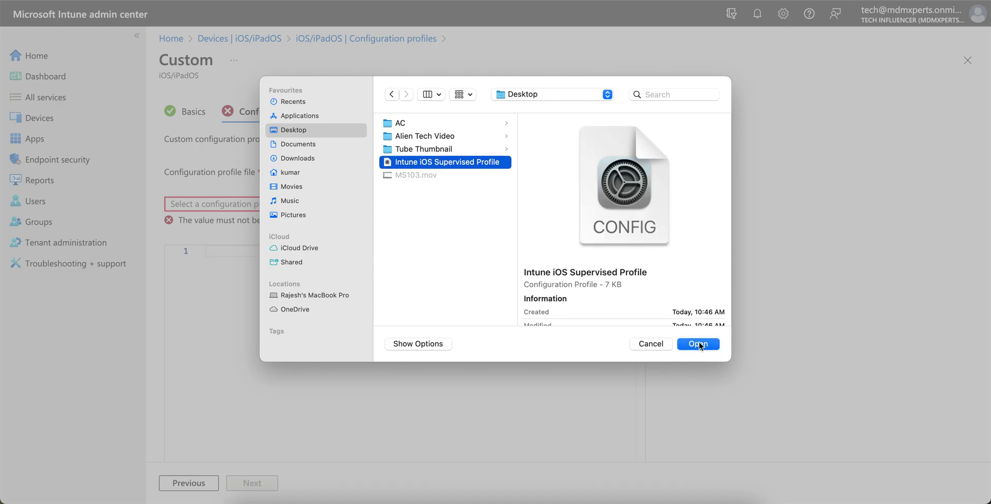
{"action": "left_click", "coordinate": [698, 344]}
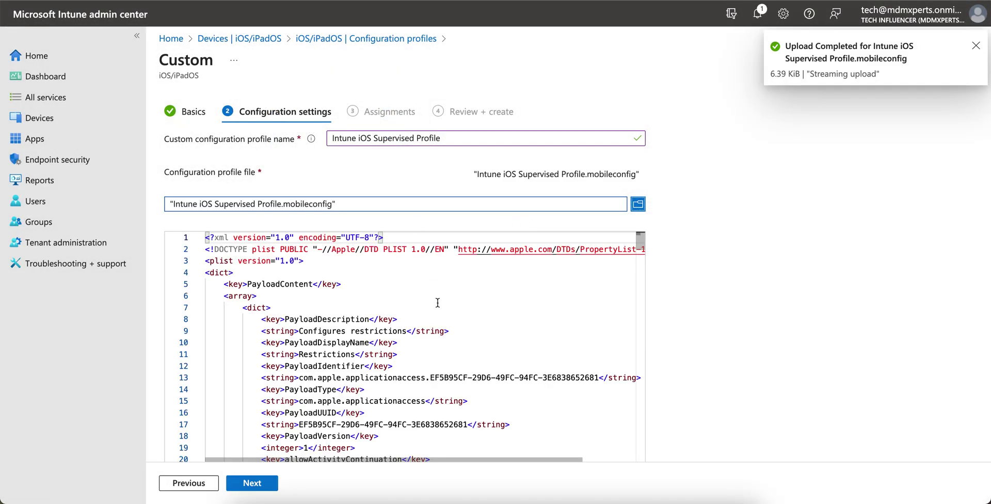
{"action": "left_click", "coordinate": [716, 498]}
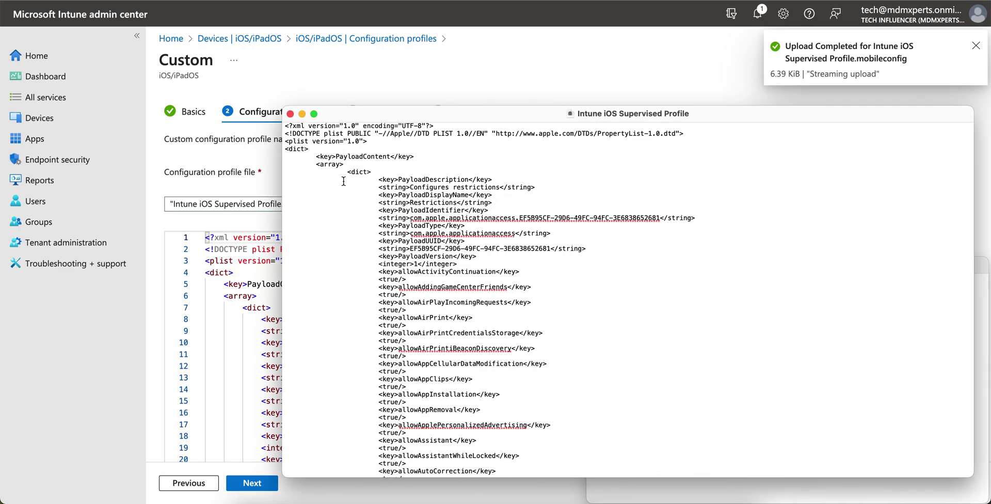
{"action": "left_click", "coordinate": [280, 263]}
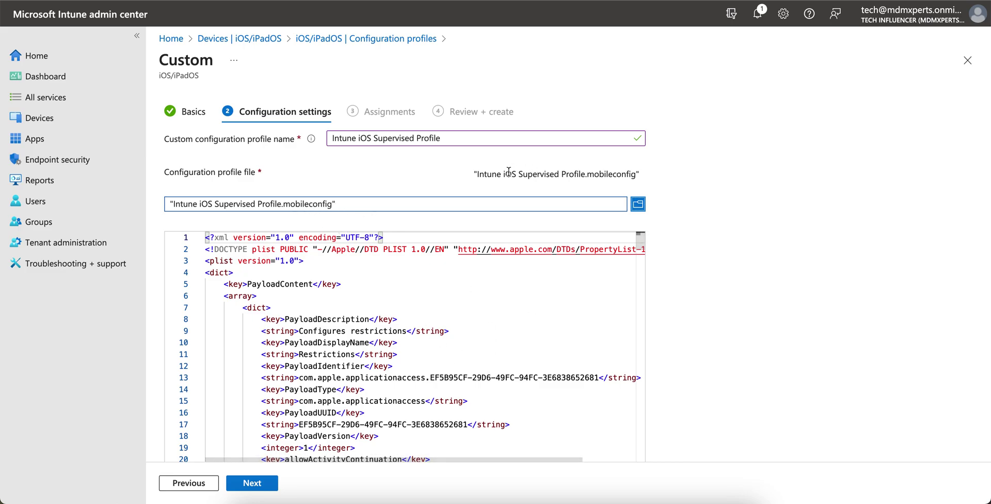
{"action": "scroll", "coordinate": [502, 345], "scroll_direction": "down", "scroll_amount": 20}
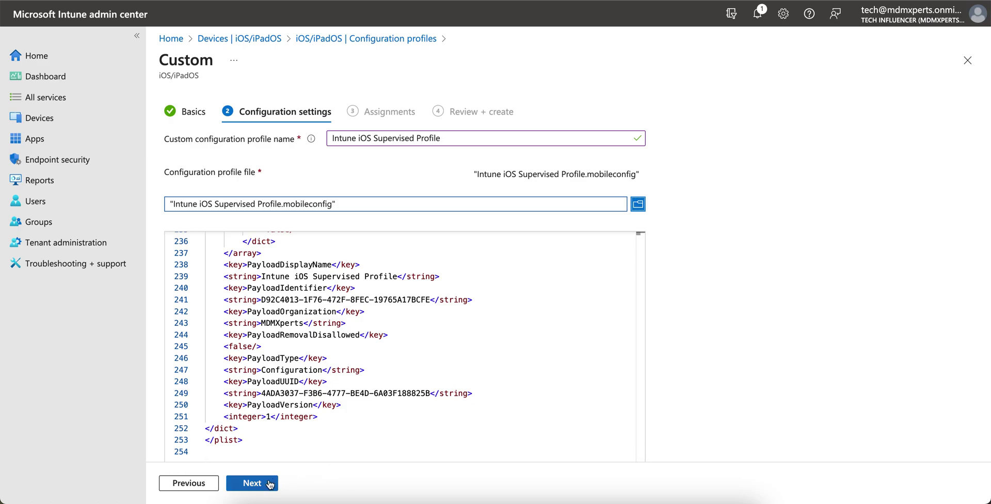
- Assign the custom profile to all devices, review the summary and create it
{"action": "left_click", "coordinate": [252, 483]}
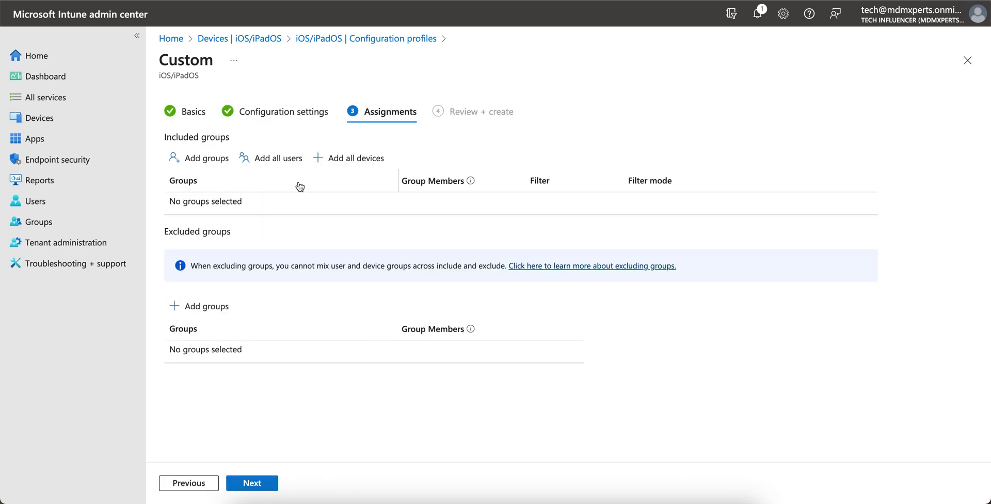
{"action": "left_click", "coordinate": [322, 159]}
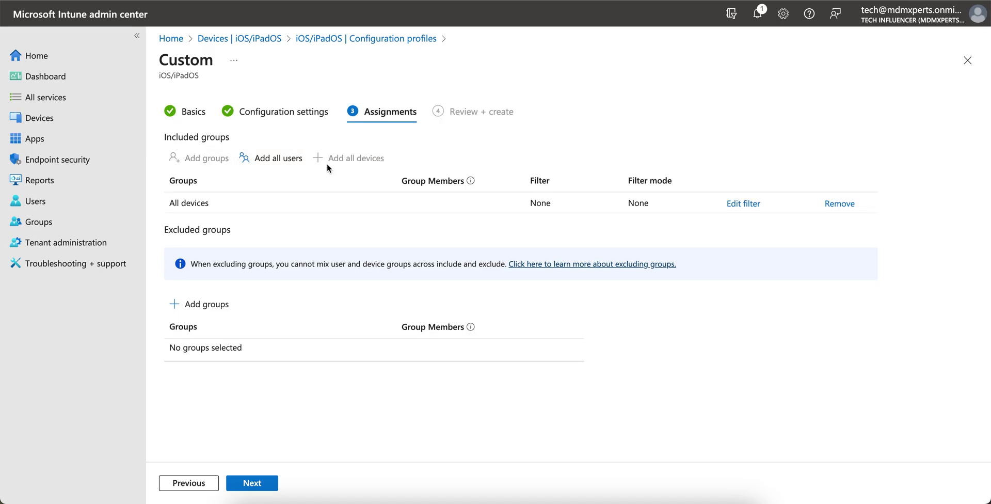
{"action": "left_click", "coordinate": [271, 483]}
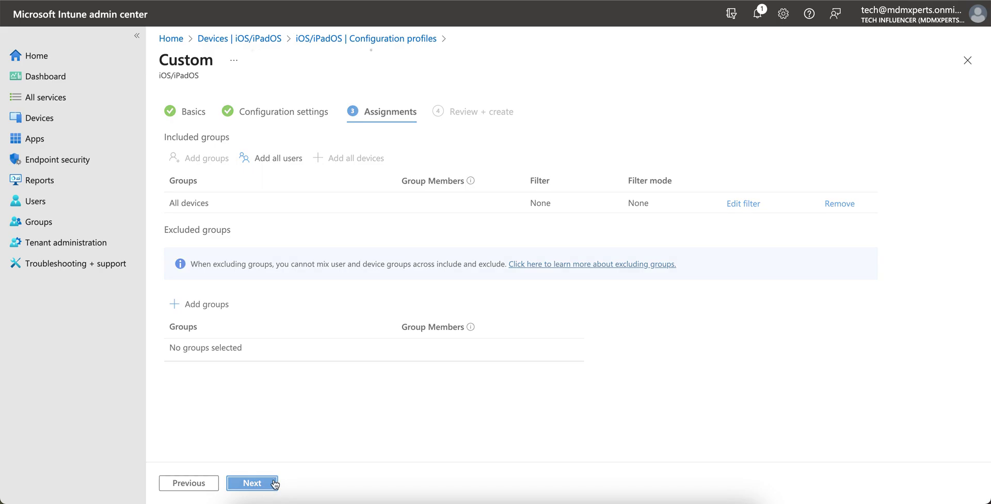
{"action": "scroll", "coordinate": [465, 393], "scroll_direction": "down", "scroll_amount": 20}
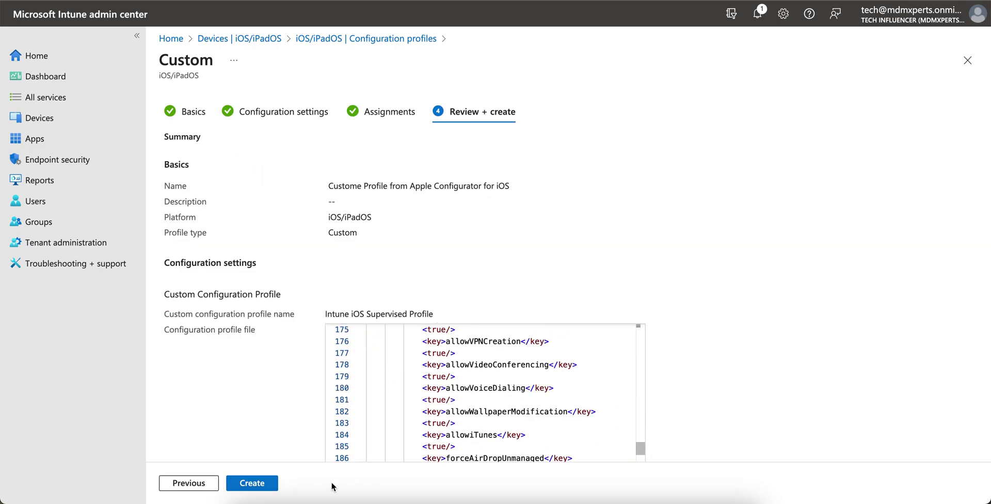
{"action": "left_click", "coordinate": [270, 482]}
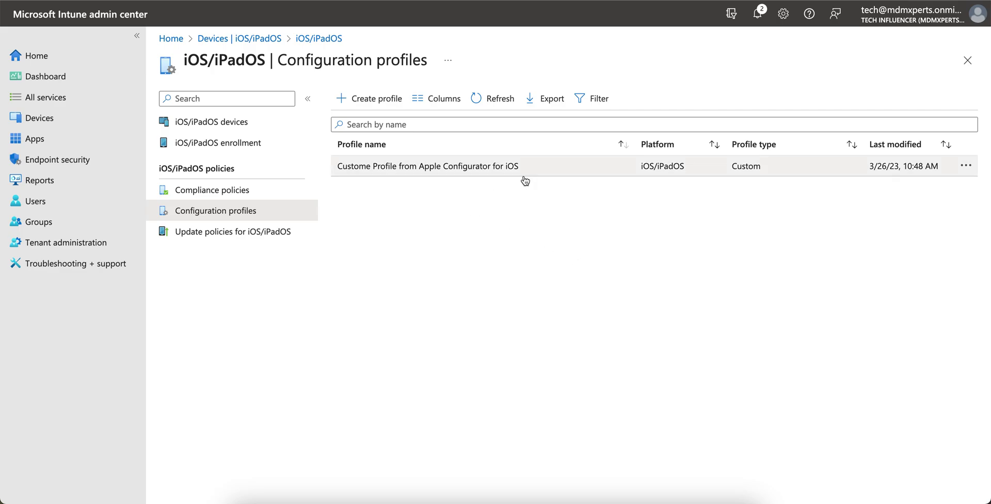
- Create an iOS/iPadOS Device restrictions template profile named Test and continue to its settings
{"action": "left_click", "coordinate": [394, 98]}
{"action": "left_click", "coordinate": [723, 152]}
{"action": "left_click", "coordinate": [714, 181]}
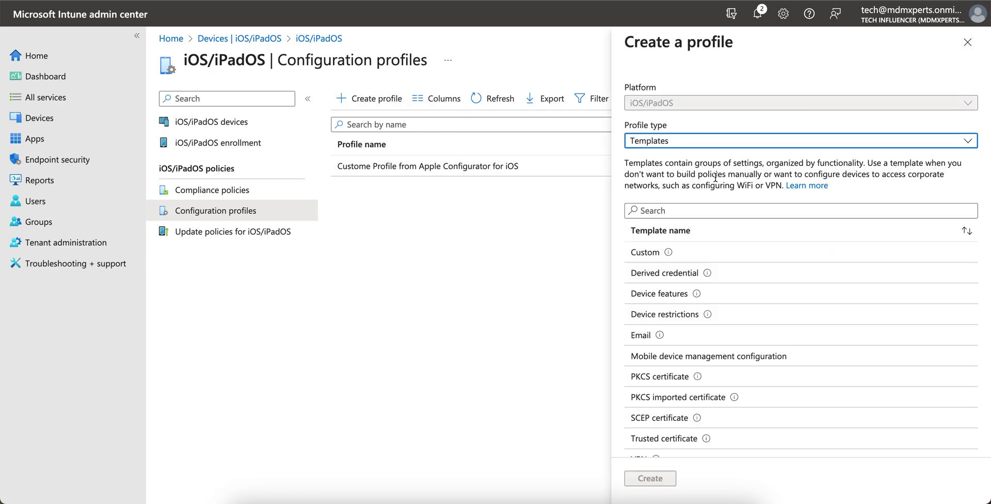
{"action": "left_click", "coordinate": [736, 320]}
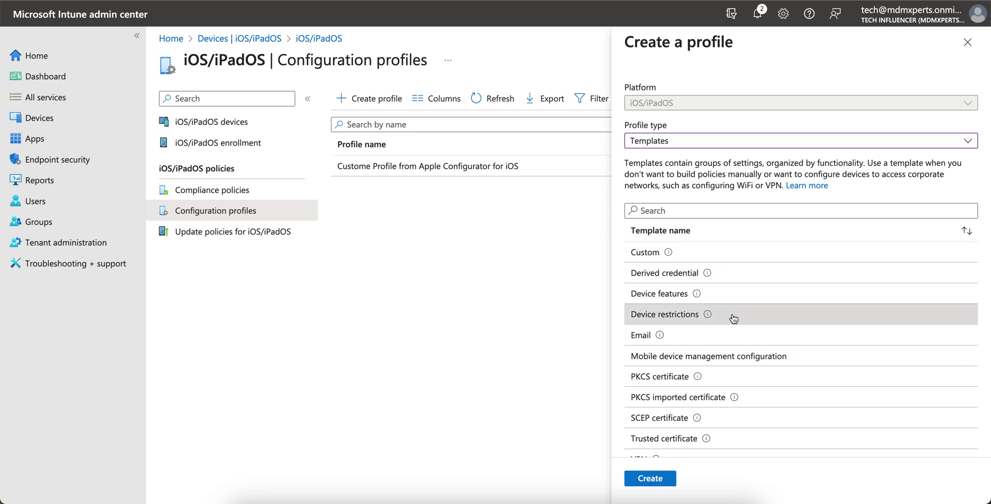
{"action": "left_click", "coordinate": [652, 477]}
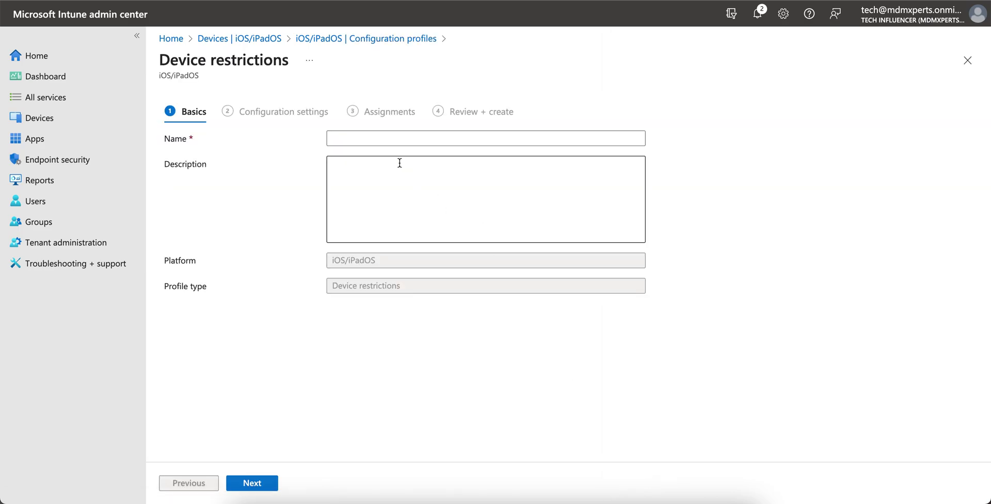
{"action": "left_click", "coordinate": [373, 140]}
{"action": "type", "text": "Test"}
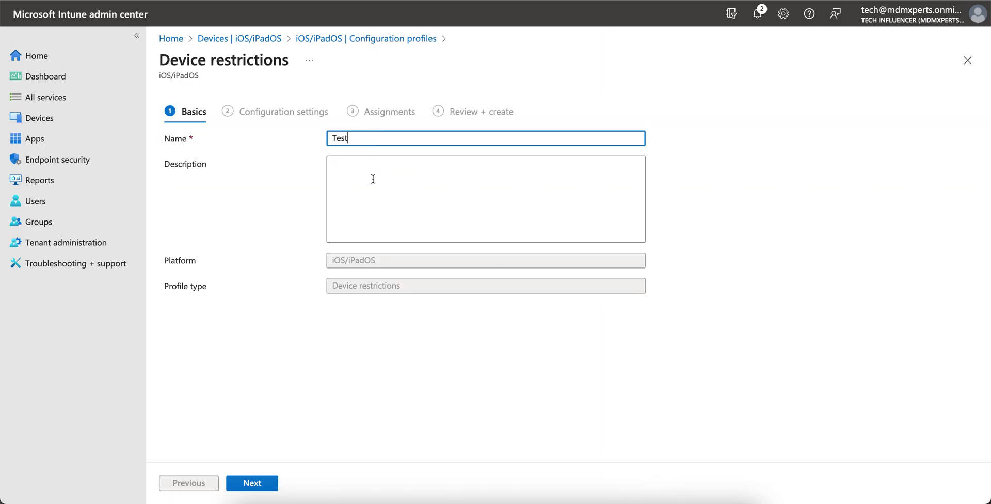
{"action": "left_click", "coordinate": [258, 484]}
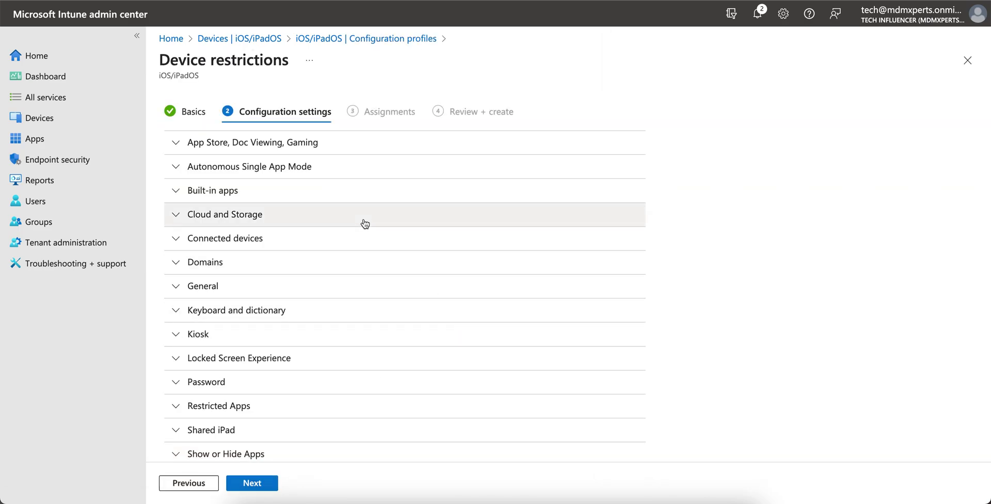
{"action": "scroll", "coordinate": [365, 223], "scroll_direction": "down", "scroll_amount": 1}
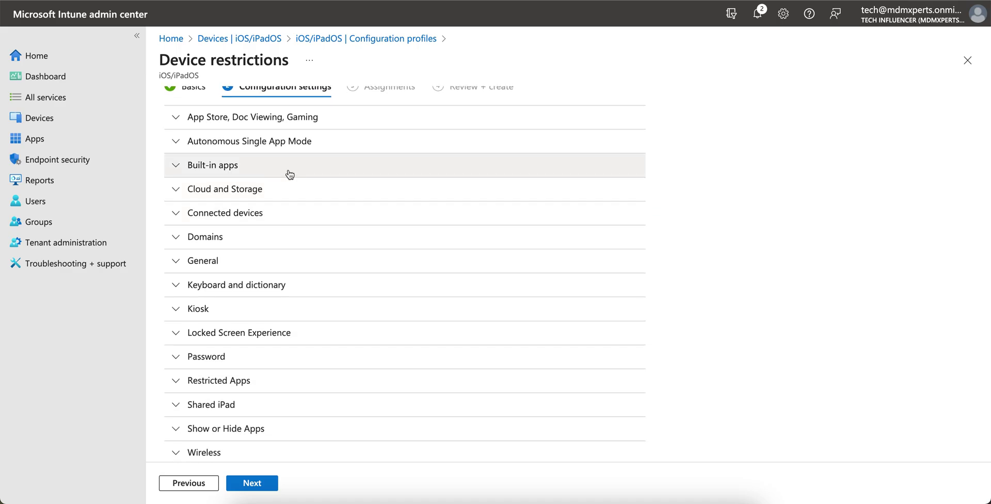
- Under App Store, Doc Viewing, Gaming, set Block installing apps using App Store to Yes
{"action": "left_click", "coordinate": [250, 116]}
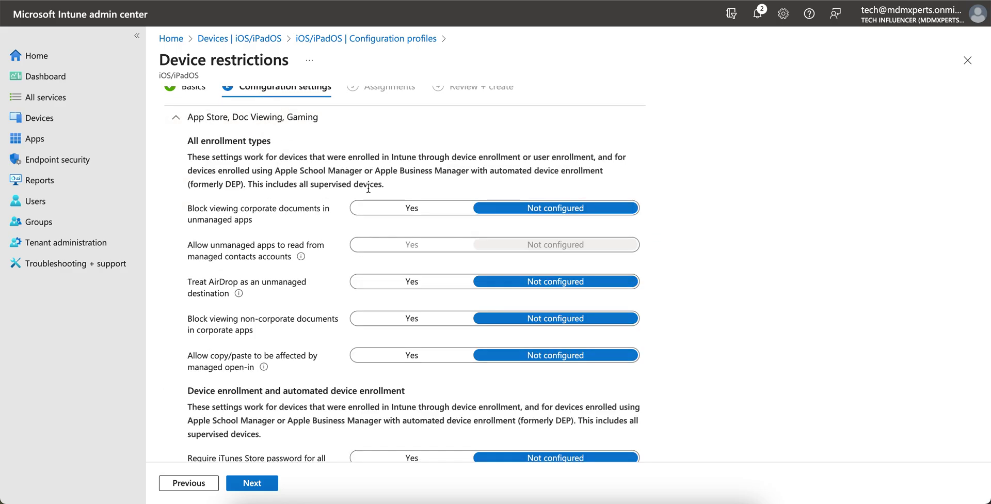
{"action": "scroll", "coordinate": [324, 315], "scroll_direction": "down", "scroll_amount": 5}
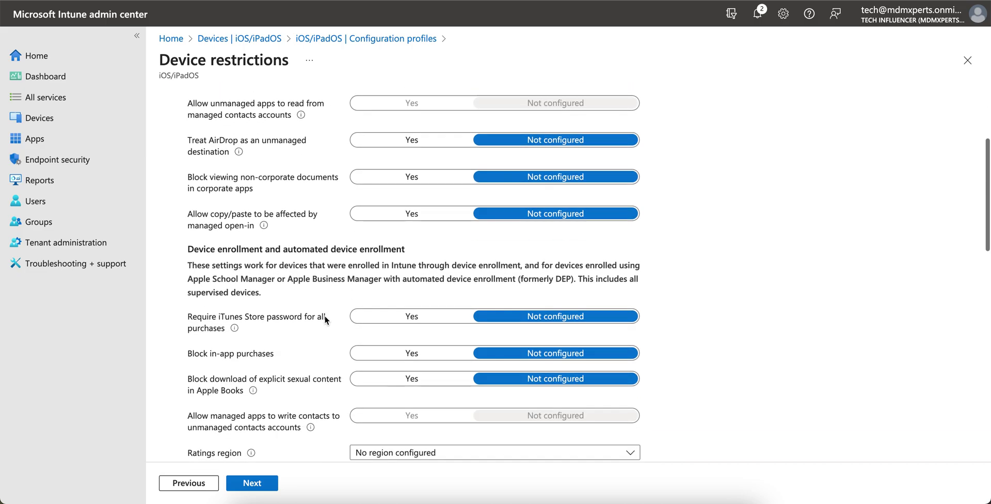
{"action": "scroll", "coordinate": [325, 317], "scroll_direction": "down", "scroll_amount": 1}
{"action": "scroll", "coordinate": [325, 316], "scroll_direction": "down", "scroll_amount": 2}
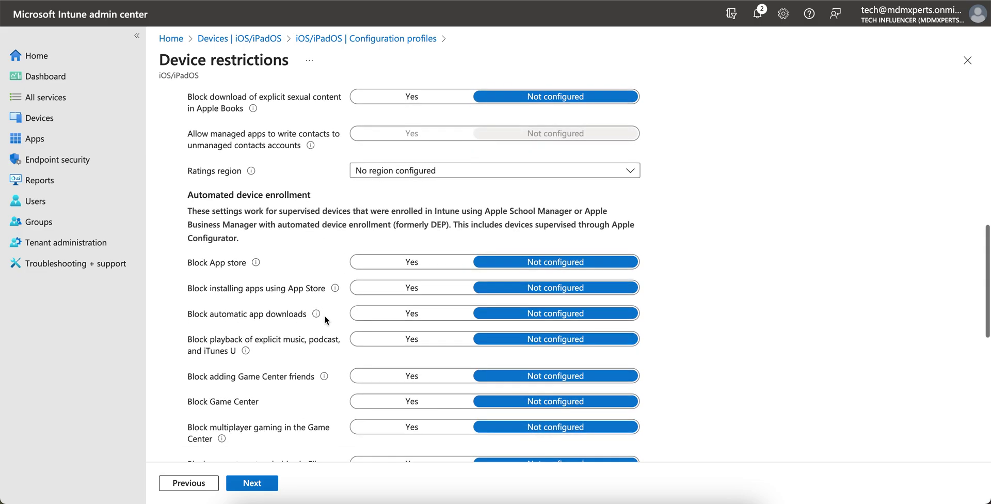
{"action": "left_click", "coordinate": [417, 291]}
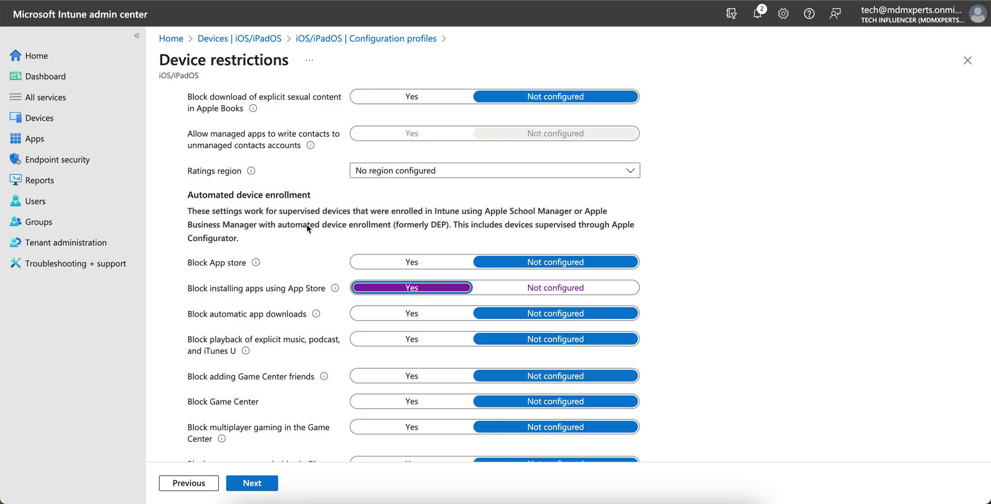
- Highlight the enrollment explanation and the note about Apple Configurator supervision
{"action": "left_click_drag", "start_coordinate": [229, 211], "coordinate": [516, 214]}
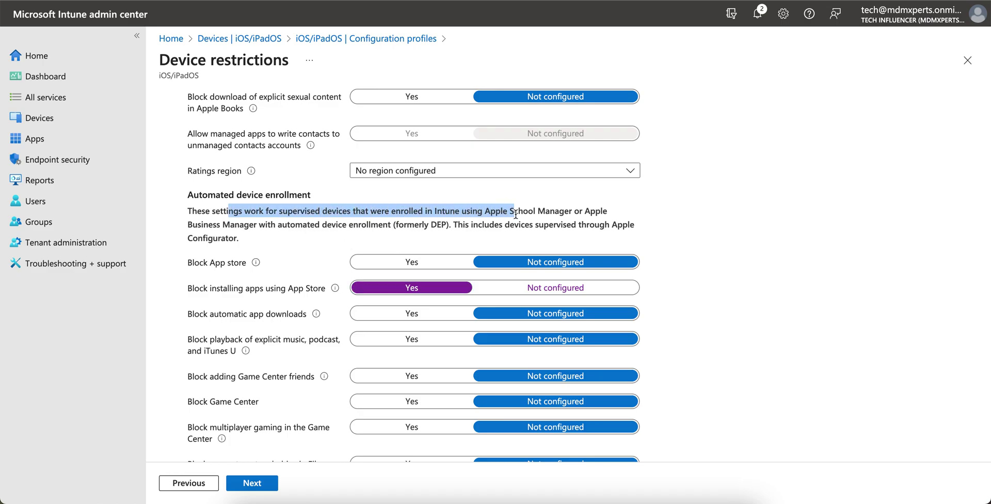
{"action": "left_click_drag", "start_coordinate": [458, 225], "coordinate": [610, 238]}
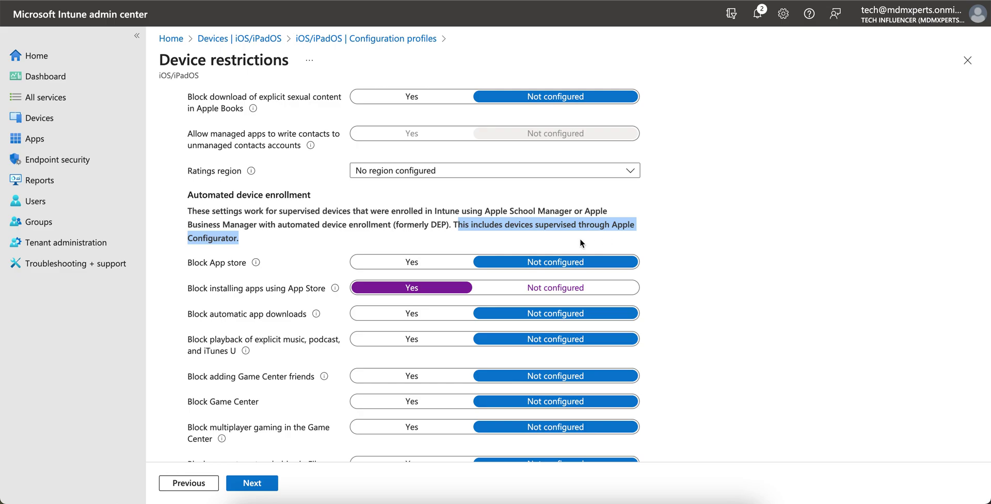
{"action": "left_click", "coordinate": [524, 237]}
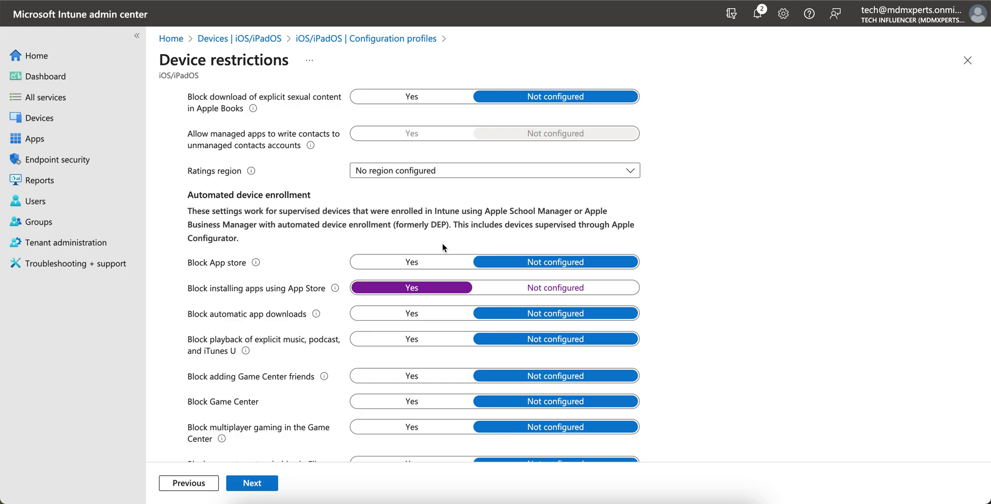
- Toggle Block automatic app downloads and Block App Store on, then back to Not configured
{"action": "left_click_drag", "start_coordinate": [210, 288], "coordinate": [319, 301]}
{"action": "left_click", "coordinate": [340, 302]}
{"action": "left_click", "coordinate": [375, 314]}
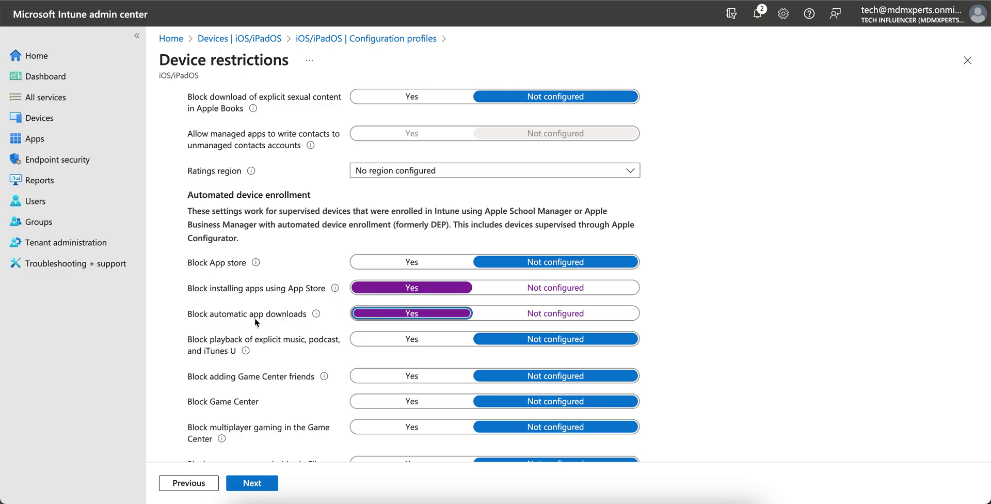
{"action": "left_click", "coordinate": [504, 317]}
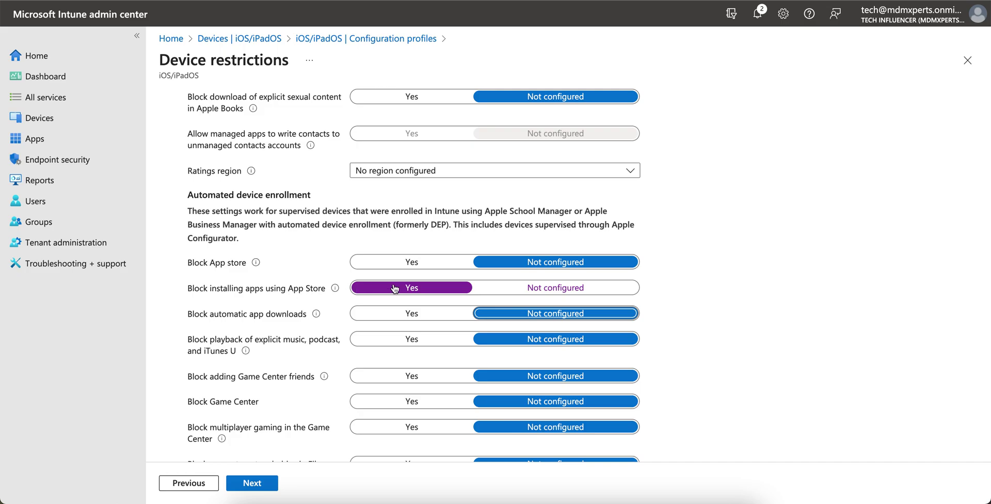
{"action": "left_click", "coordinate": [371, 269]}
{"action": "left_click", "coordinate": [538, 261]}
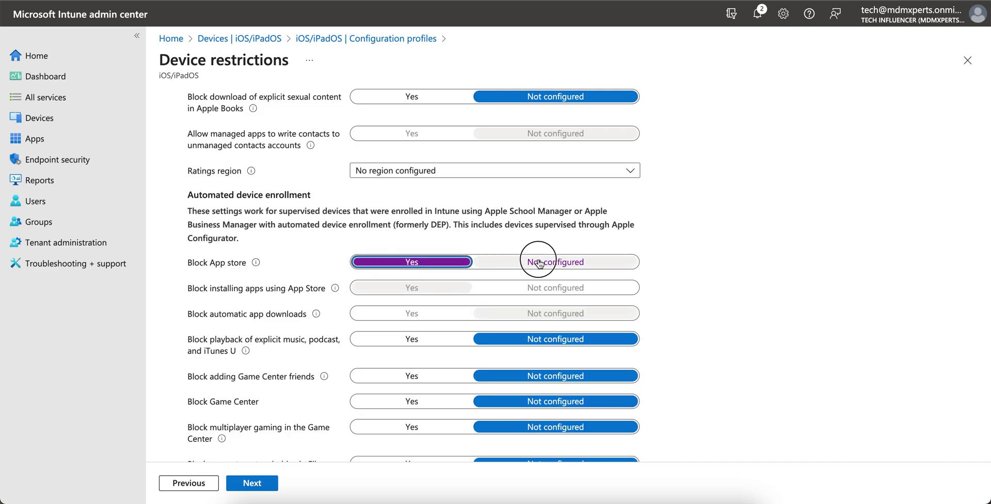
- Return Block installing apps using App Store to Not configured and discard the unsaved profile
{"action": "left_click", "coordinate": [531, 297]}
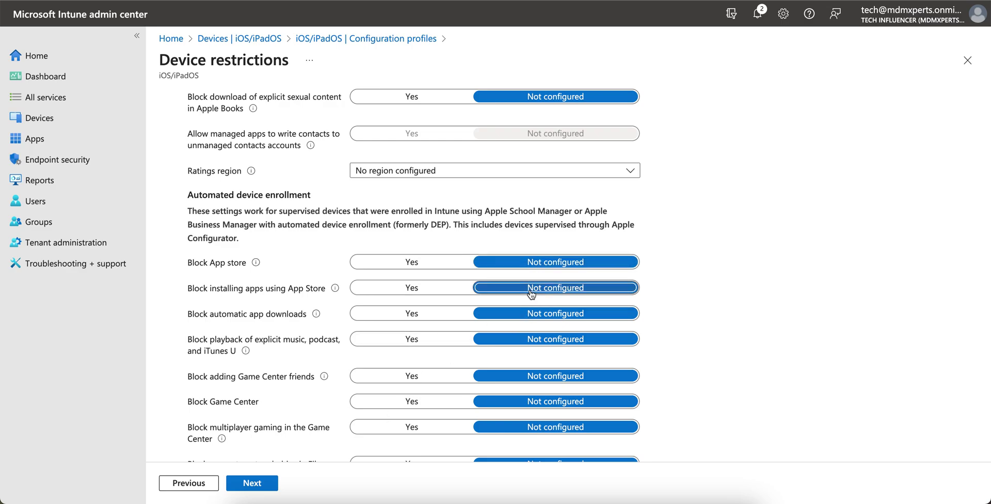
{"action": "left_click", "coordinate": [969, 61]}
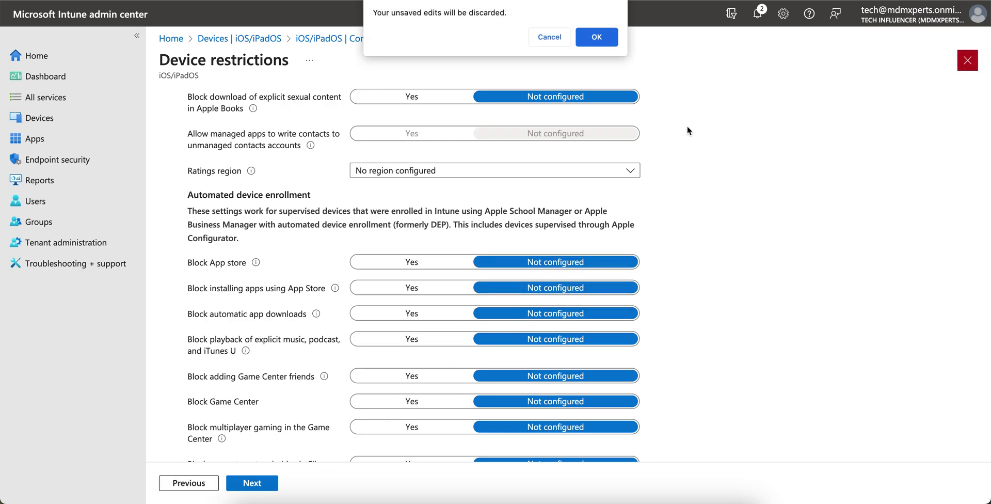
{"action": "left_click", "coordinate": [605, 42]}
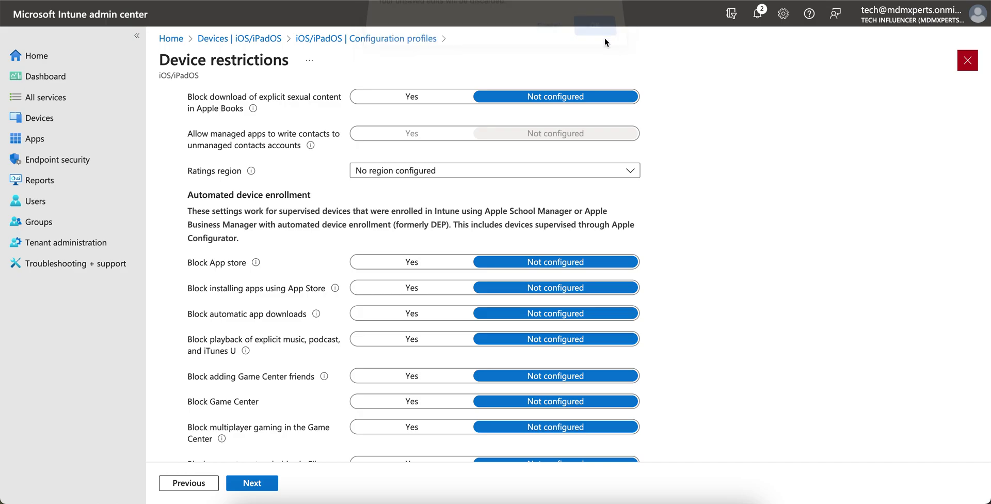